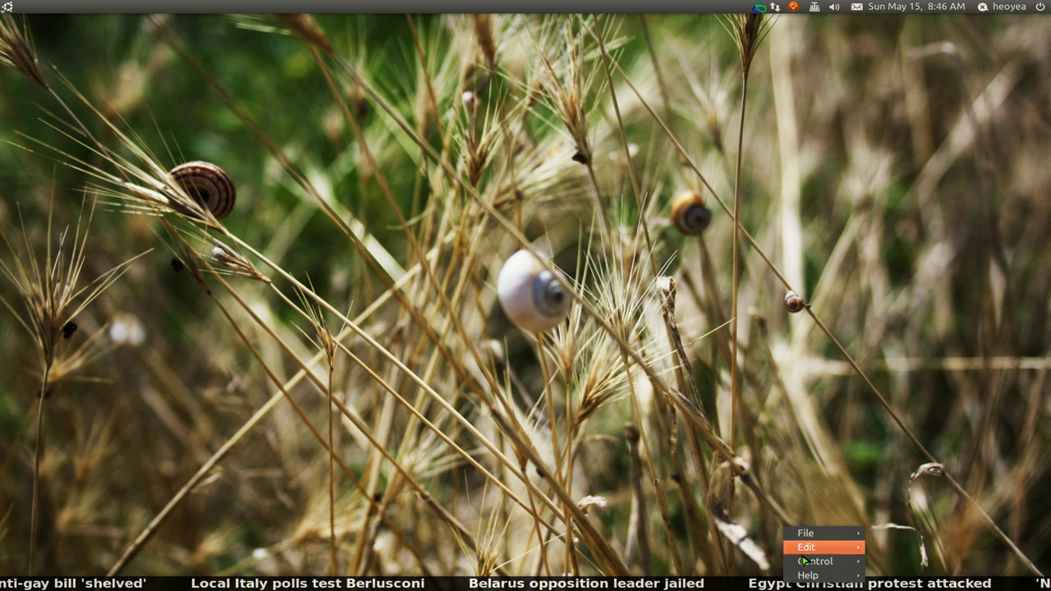
# - Open TickR's News Preferences from the ticker's Edit menu
pyautogui.moveTo(822, 553)
pyautogui.click(875, 548)
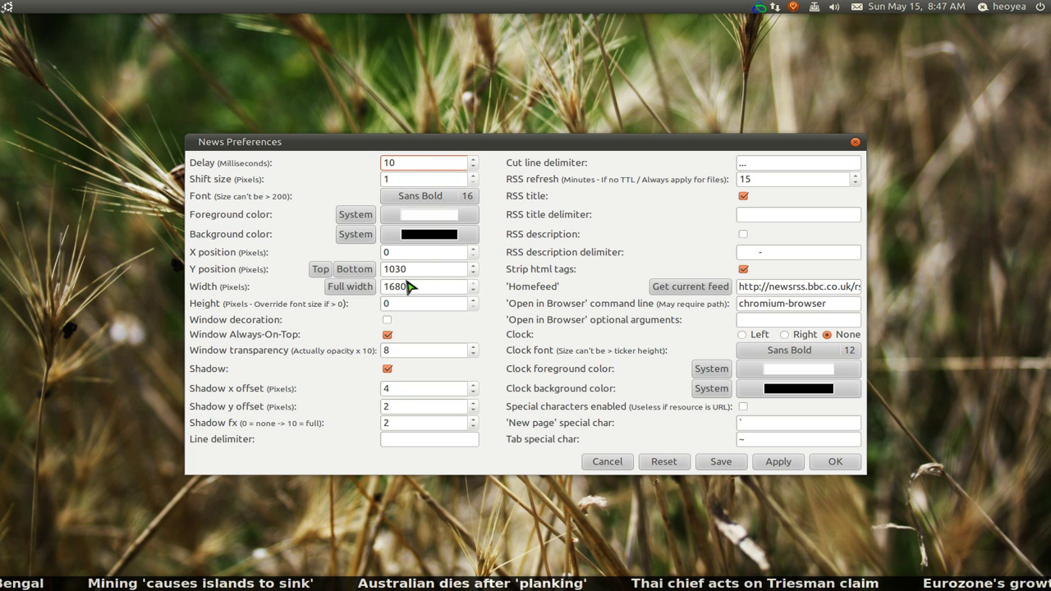
# - Move the ticker to the top of the screen at Y position 0 and apply it
pyautogui.click(321, 271)
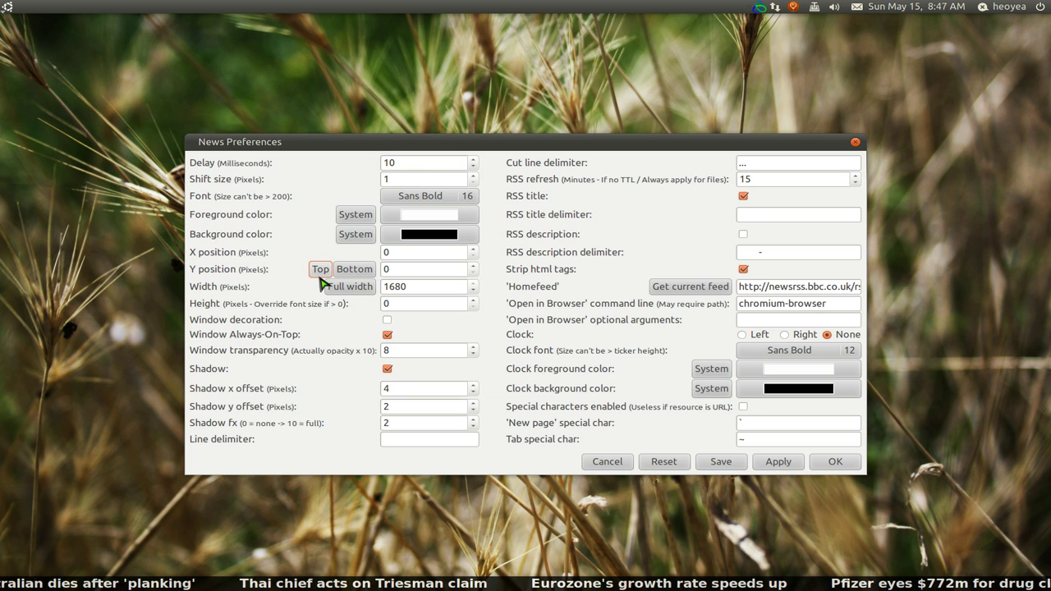
pyautogui.click(768, 464)
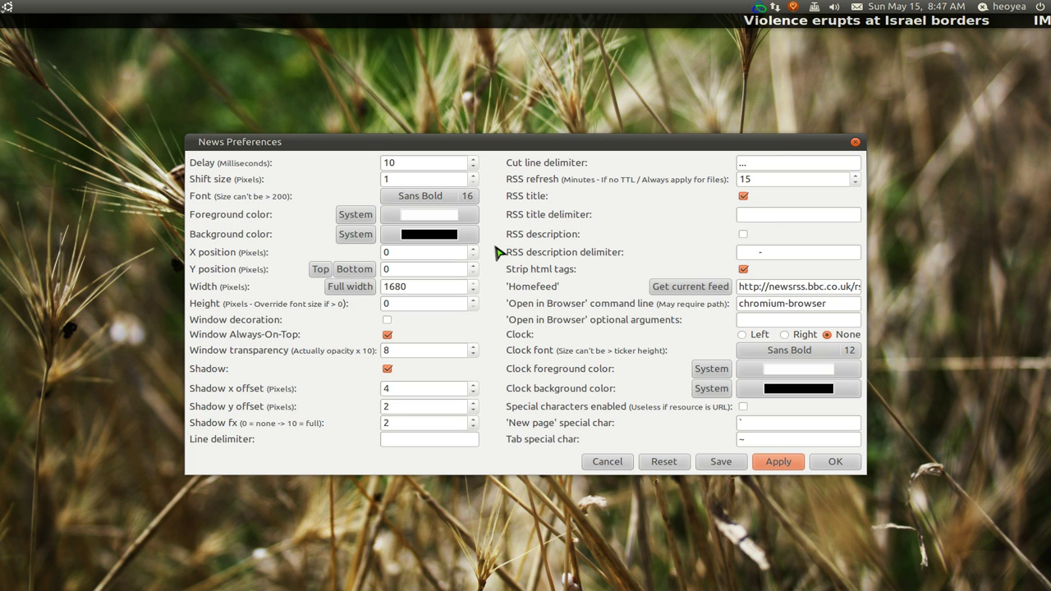
# - Return the ticker to the screen bottom with Y position 1030 and apply it
pyautogui.click(365, 276)
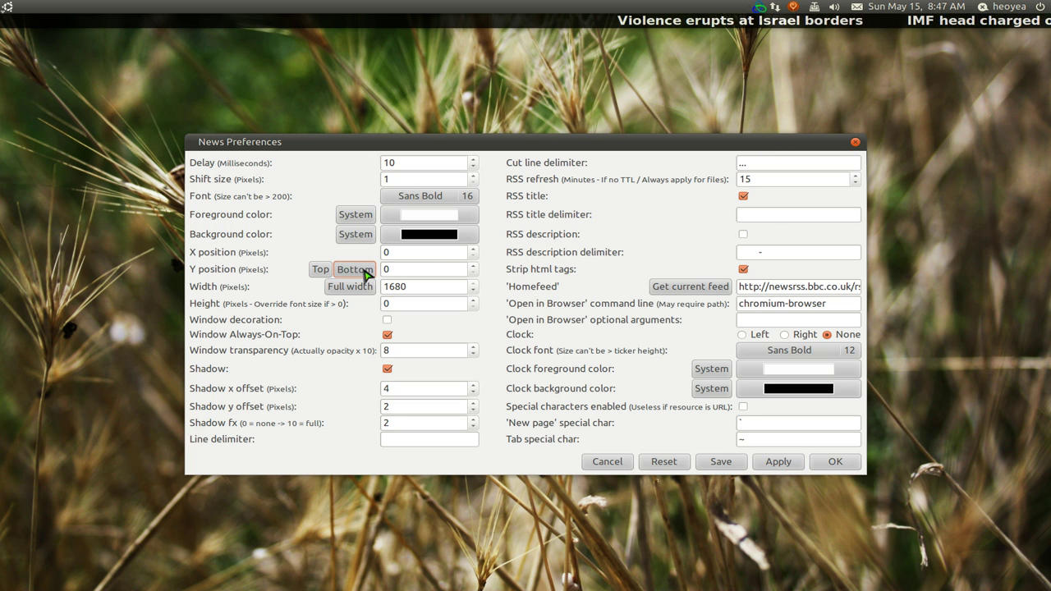
pyautogui.doubleClick(427, 271)
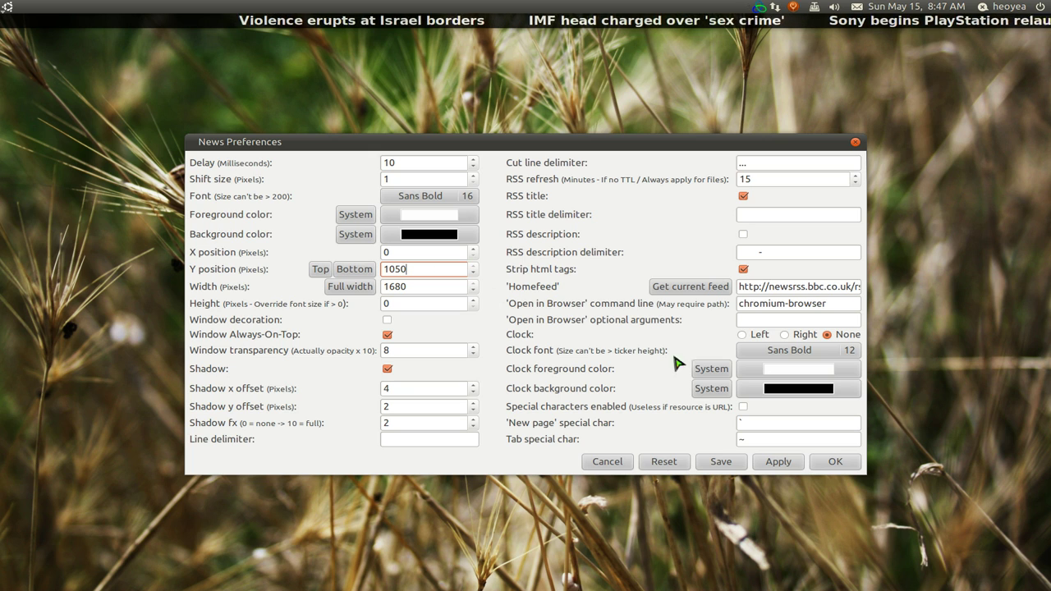
pyautogui.click(765, 463)
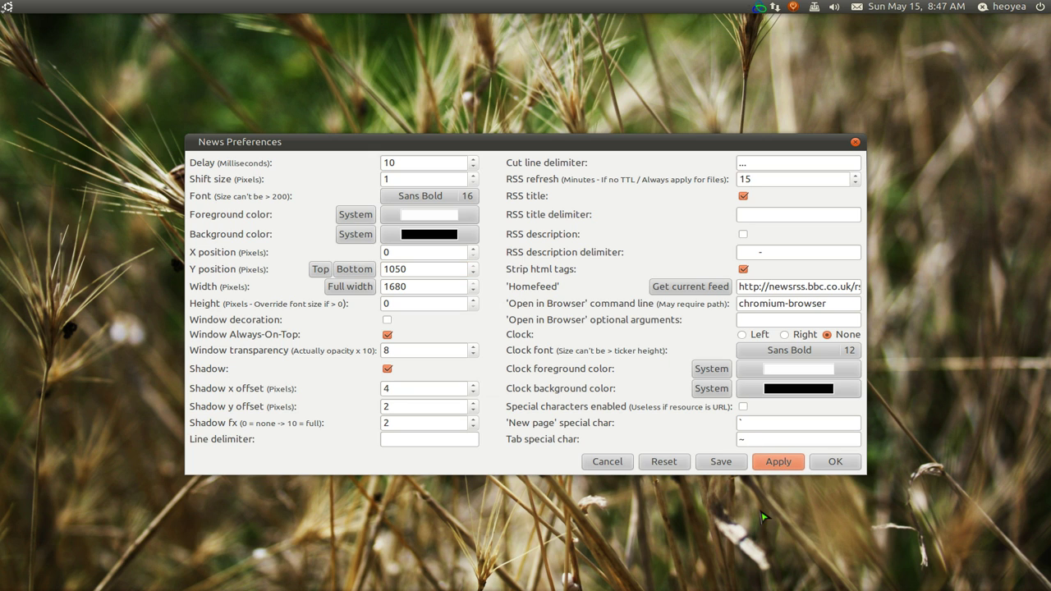
pyautogui.click(400, 271)
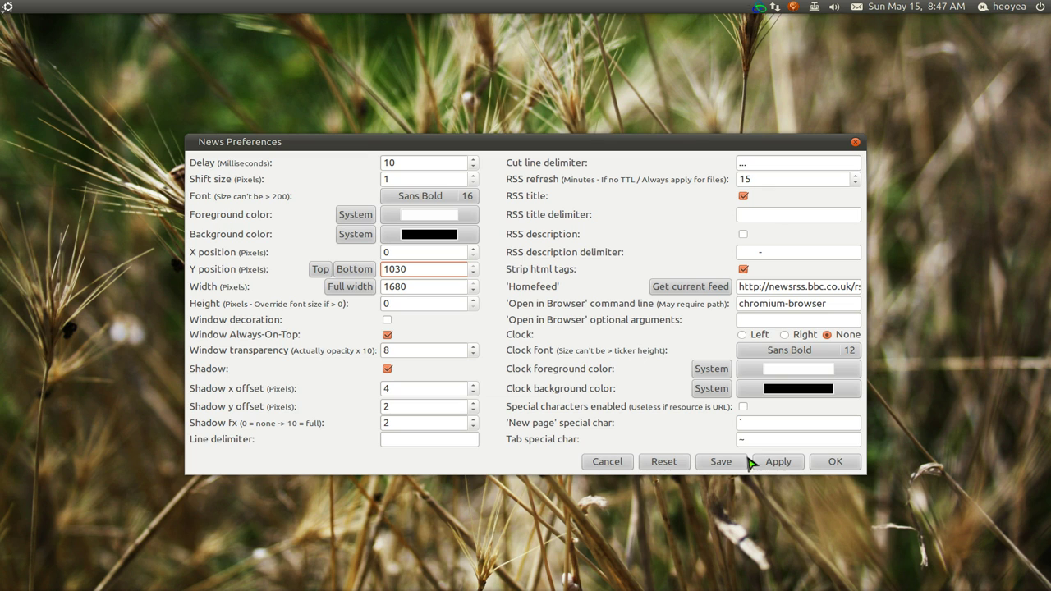
pyautogui.click(778, 464)
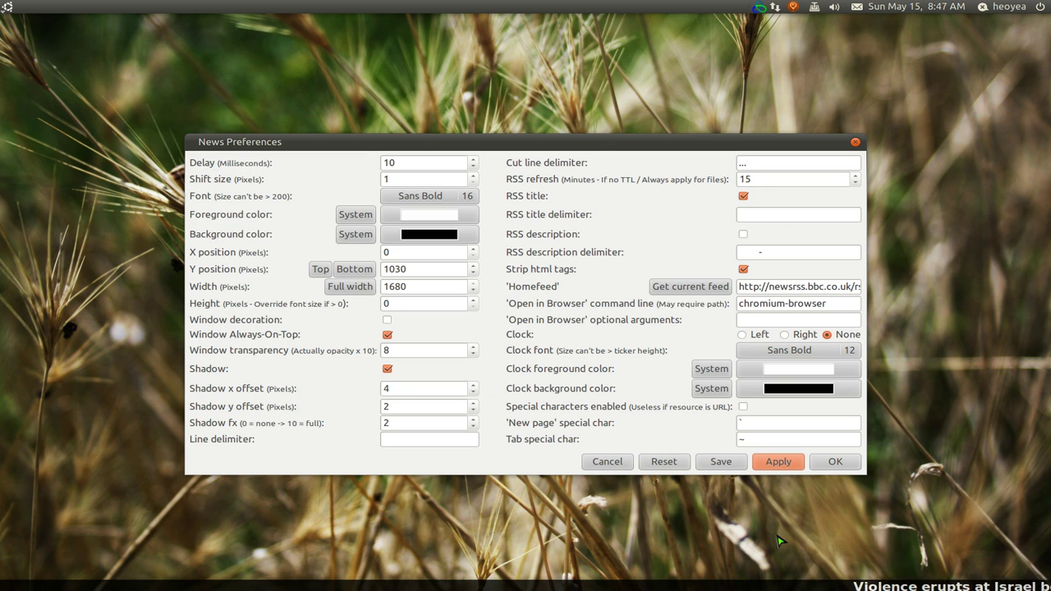
pyautogui.click(401, 351)
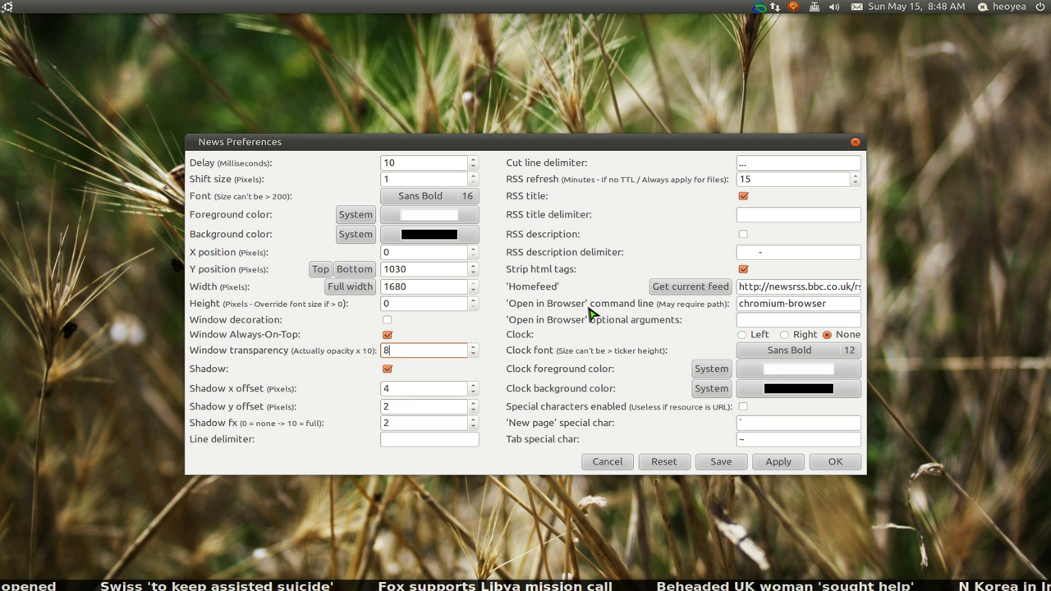
# - Keep chromium-browser as the 'Open in Browser' command and confirm the preferences with OK
pyautogui.moveTo(834, 304); pyautogui.dragTo(711, 310)
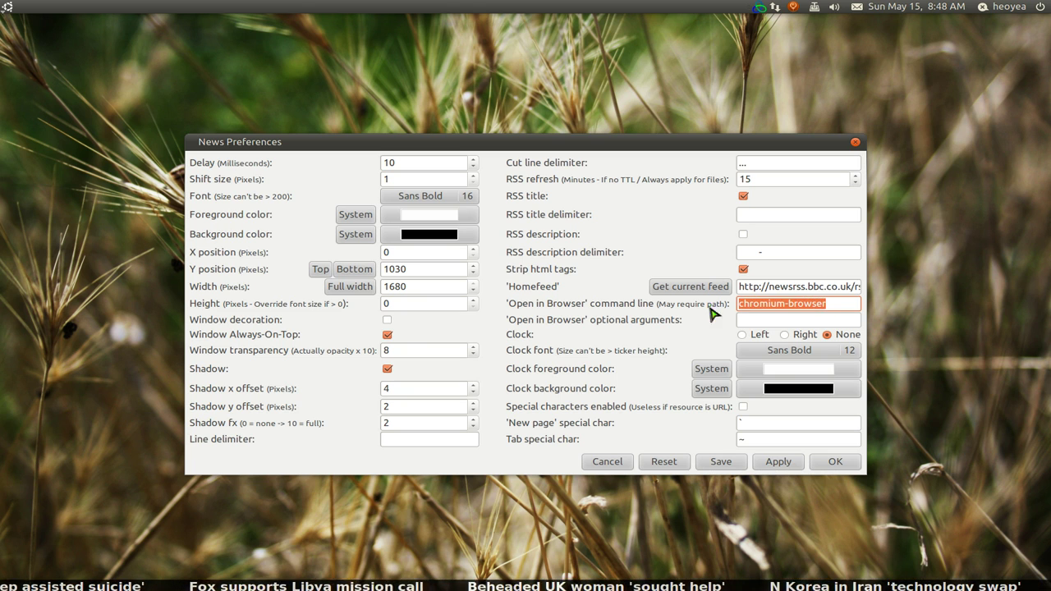
pyautogui.click(836, 306)
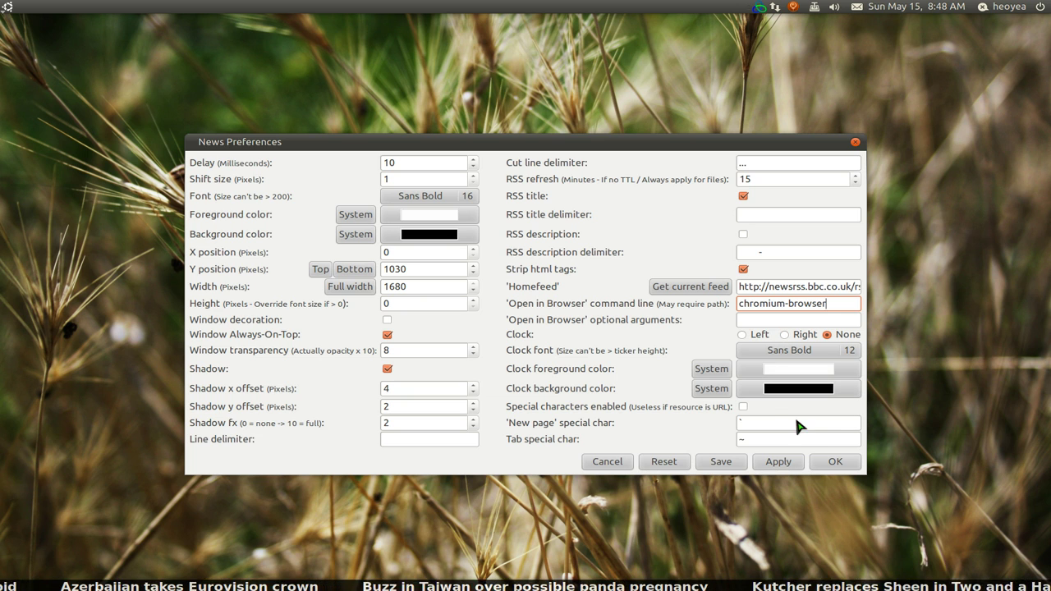
pyautogui.click(829, 464)
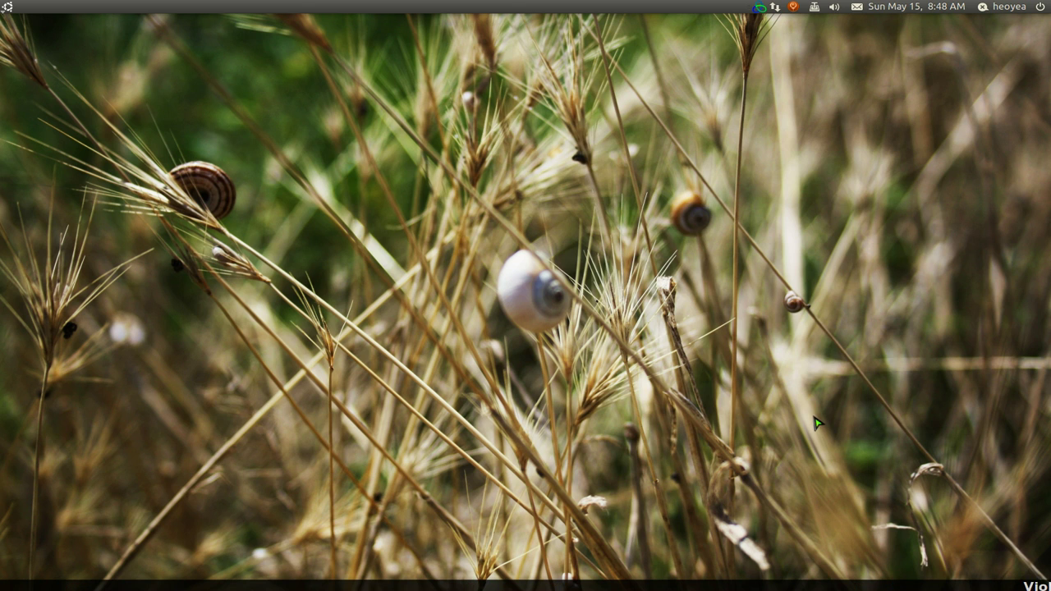
# - Reveal the ticker menu's File submenu showing Open RSS Feed
pyautogui.rightClick(637, 588)
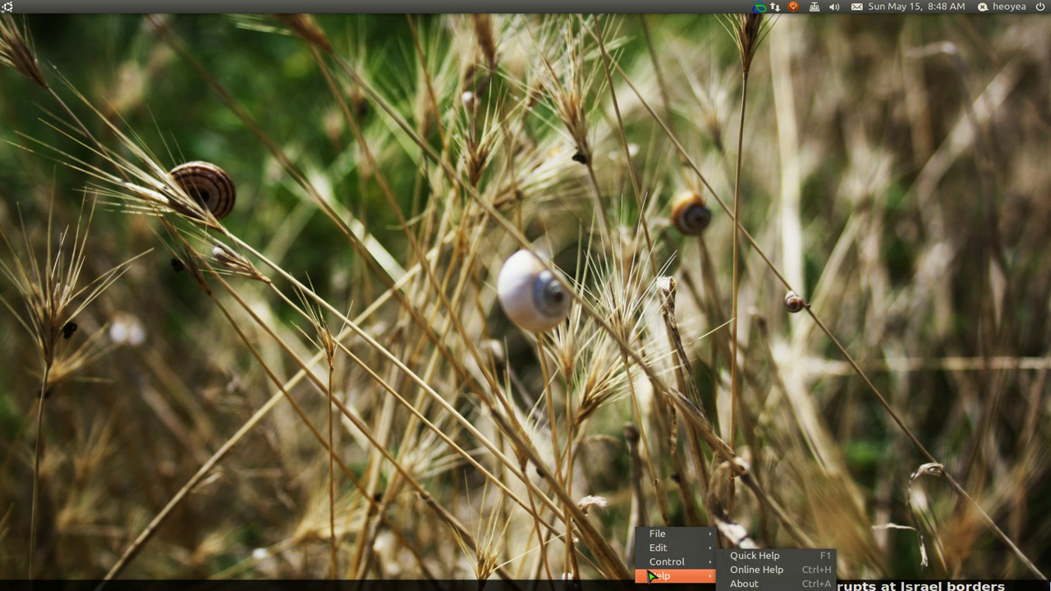
pyautogui.moveTo(658, 554)
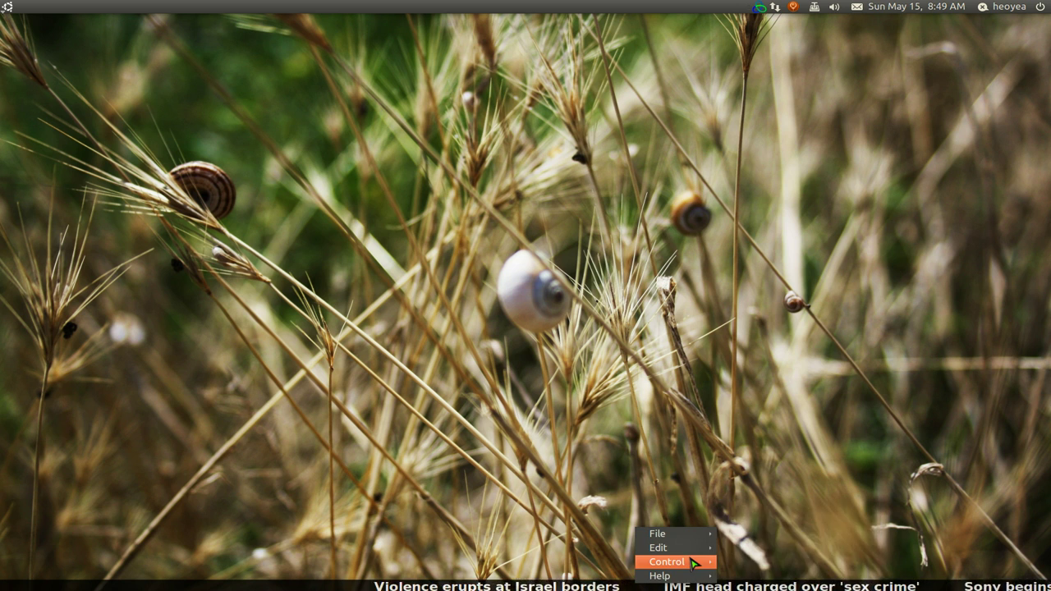
pyautogui.moveTo(696, 539)
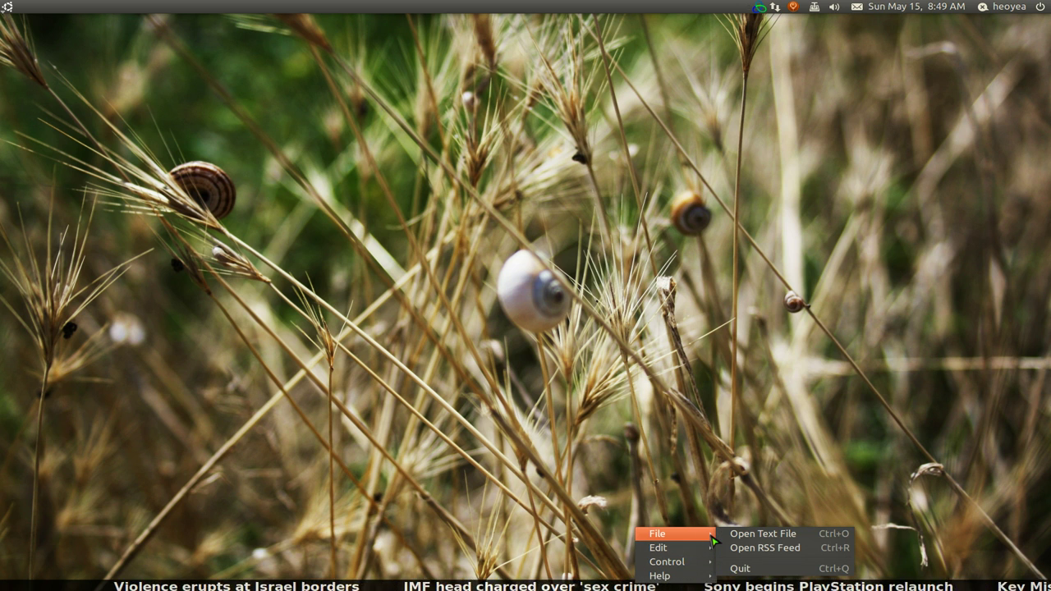
# - Try the Yahoo! Finance: International News feed and dismiss its Invalid URL error
pyautogui.click(753, 548)
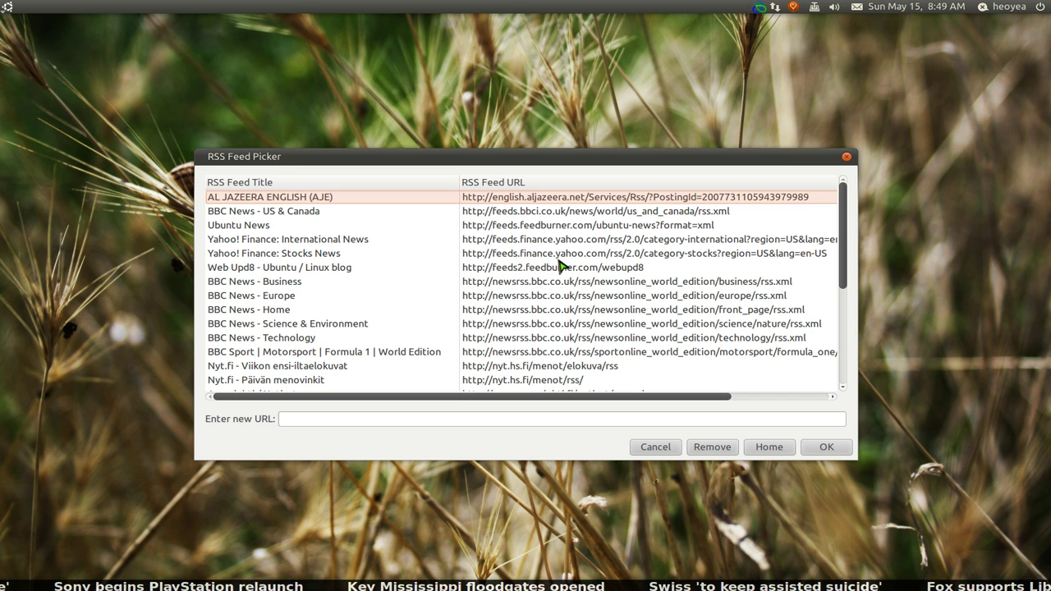
pyautogui.scroll(-2, 397, 329)
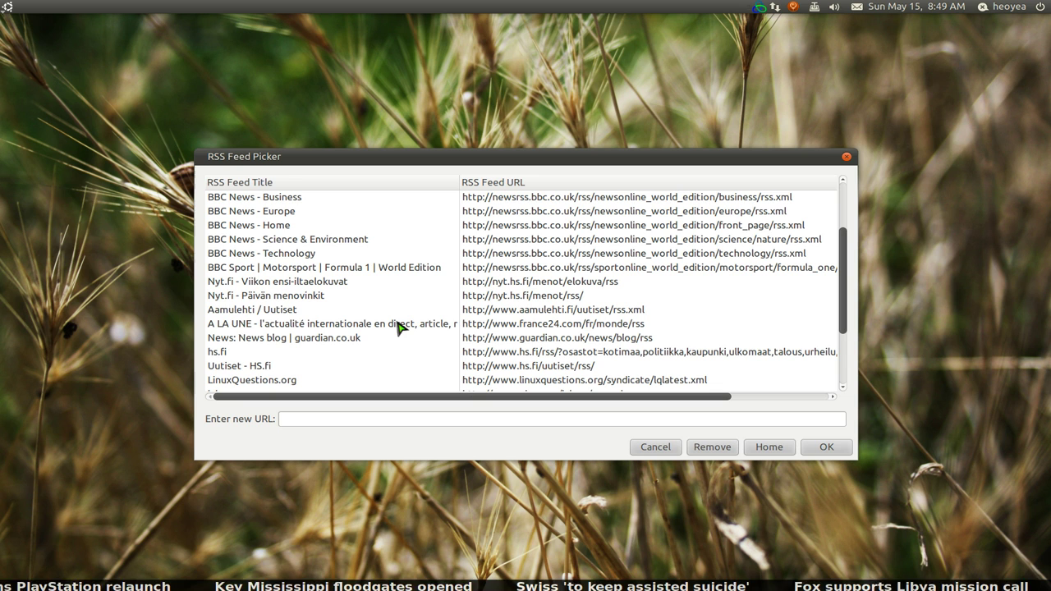
pyautogui.scroll(3, 398, 324)
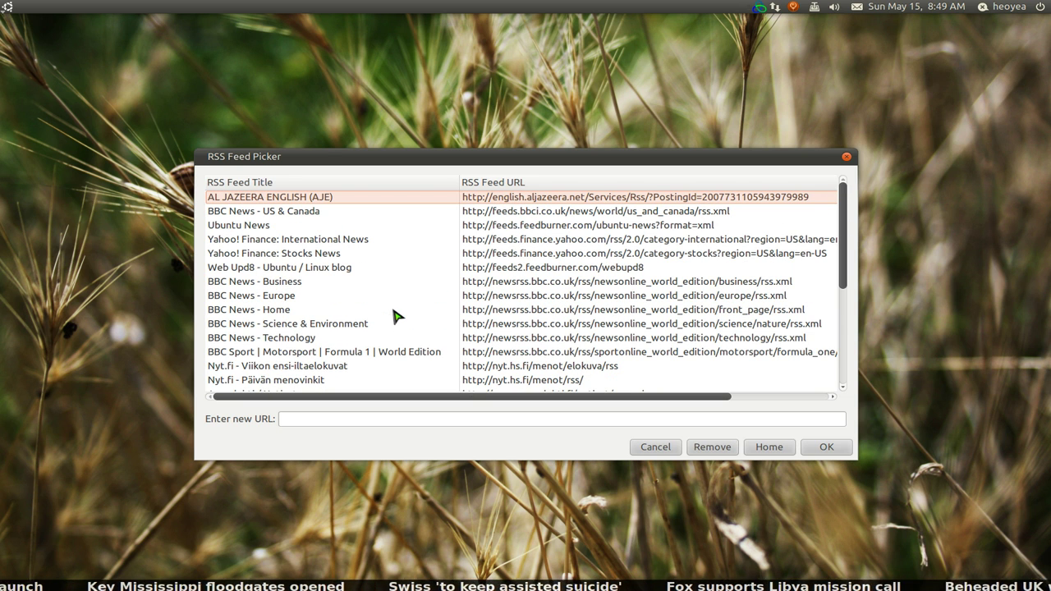
pyautogui.click(281, 242)
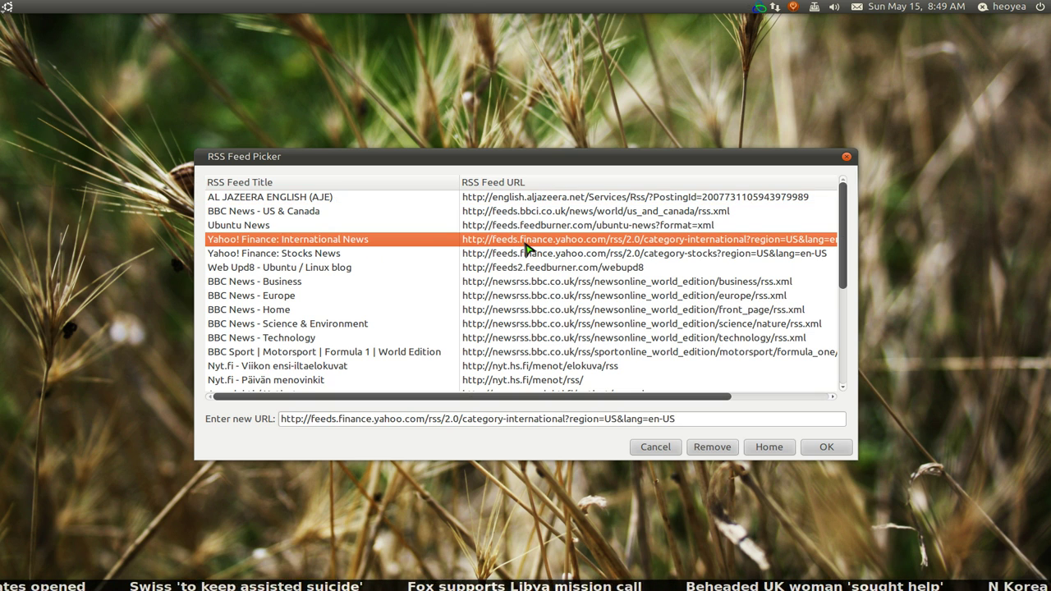
pyautogui.click(819, 449)
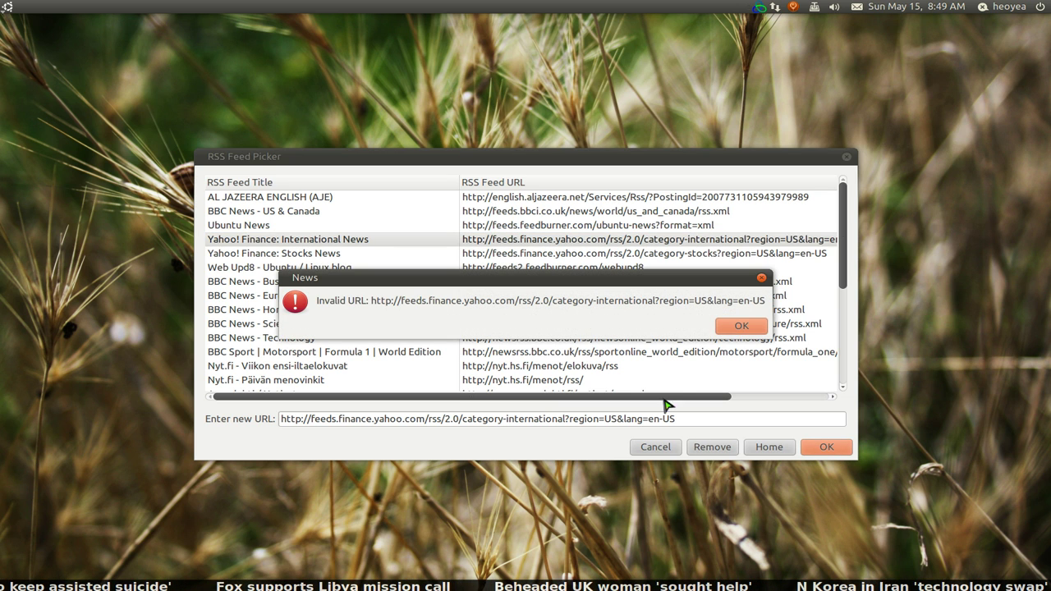
pyautogui.click(742, 327)
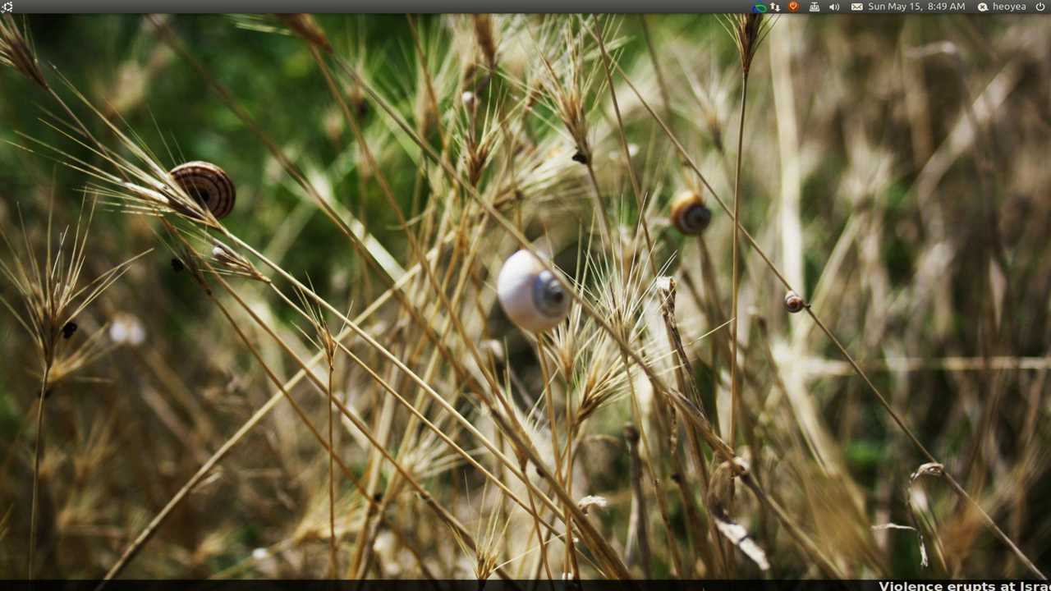
pyautogui.rightClick(703, 585)
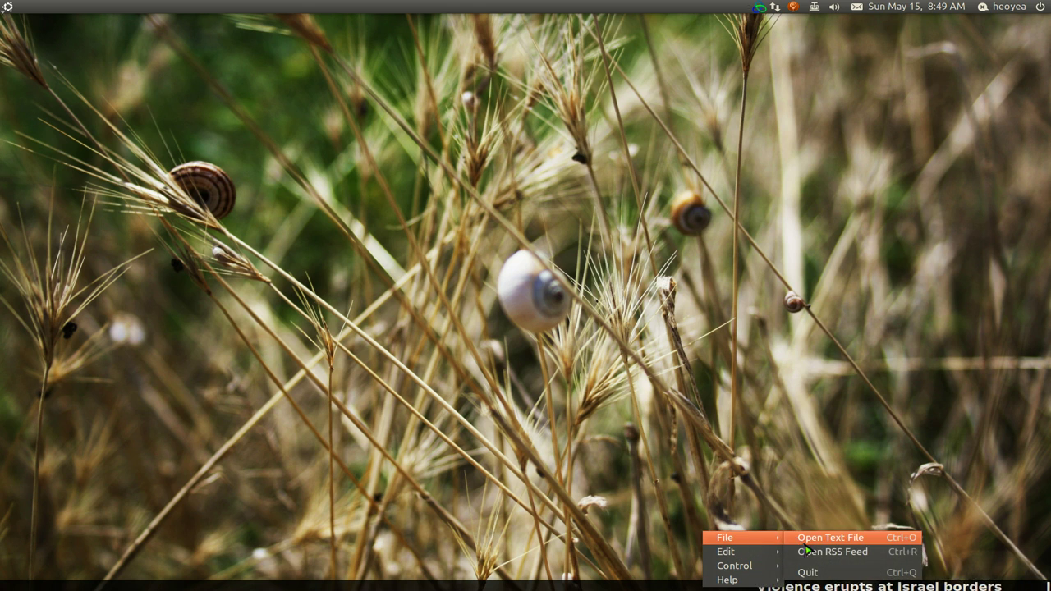
# - Switch the ticker to the BBC Sport | Motorsport | Formula 1 feed
pyautogui.click(809, 555)
pyautogui.scroll(-3, 496, 308)
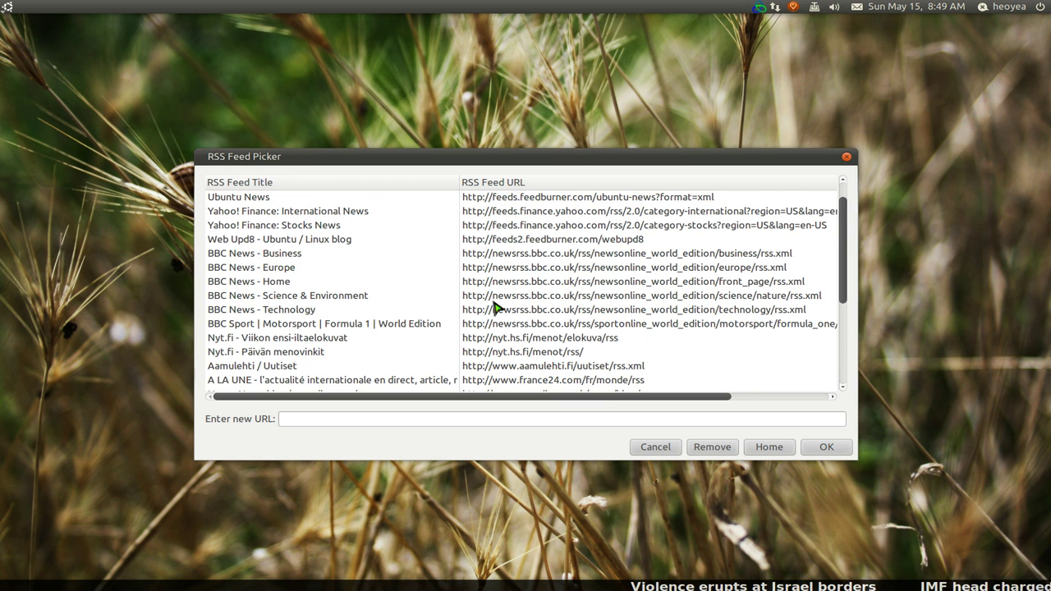
pyautogui.scroll(-1, 496, 308)
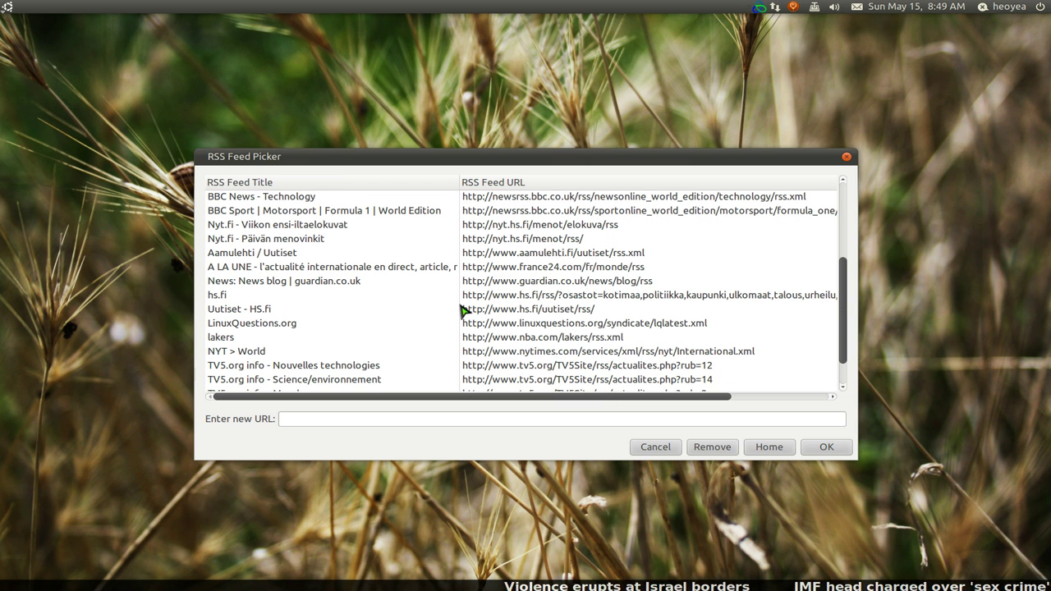
pyautogui.scroll(1, 462, 308)
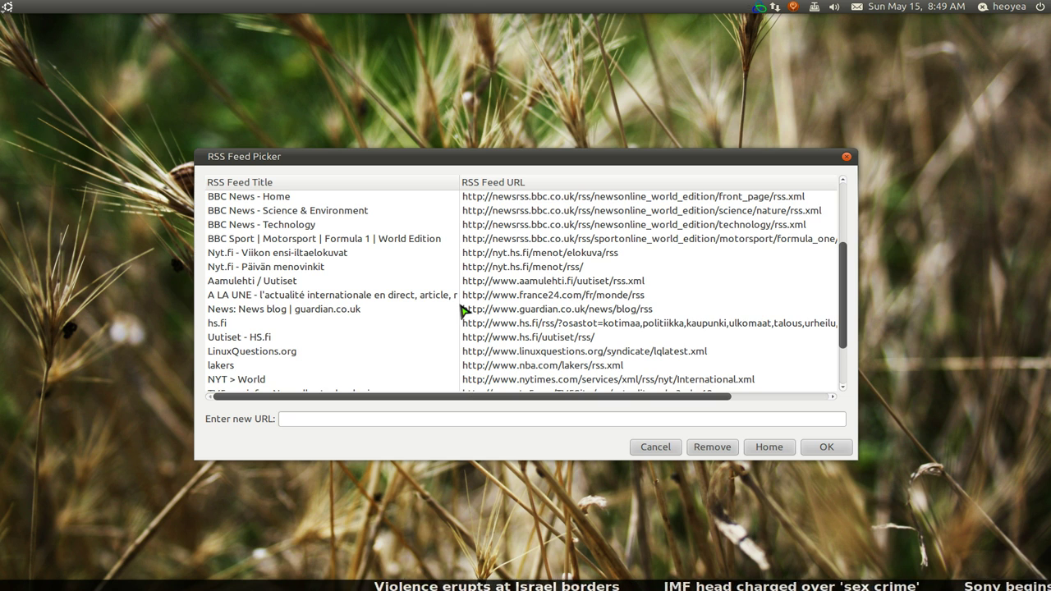
pyautogui.click(359, 245)
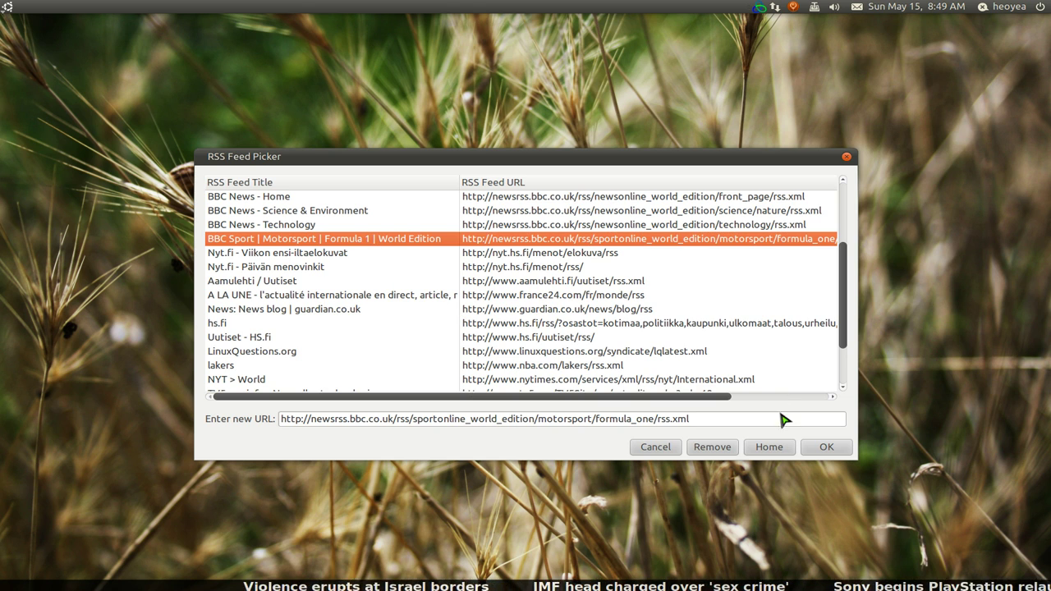
pyautogui.click(818, 451)
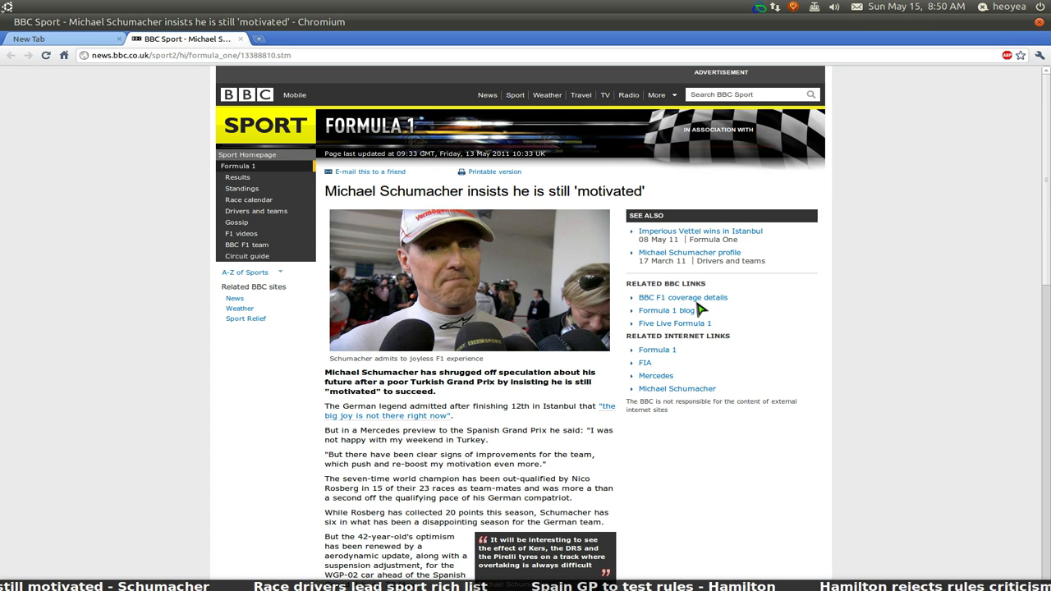
# - Close the Schumacher tab and open the 'Hamilton rejects rules criticisms' headline
pyautogui.hotkey('ctrl', 'w')
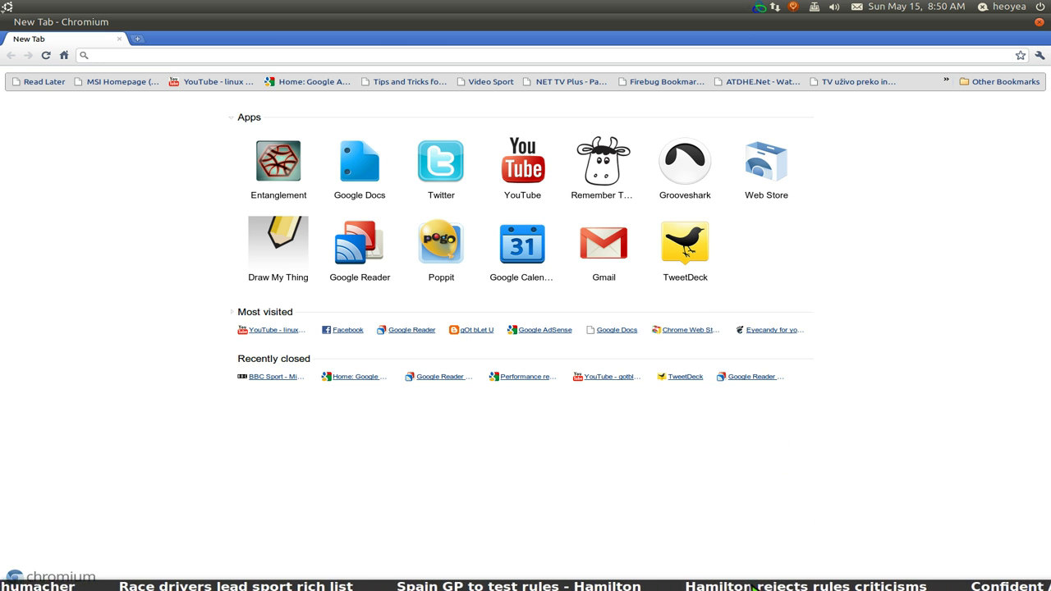
pyautogui.click(741, 587)
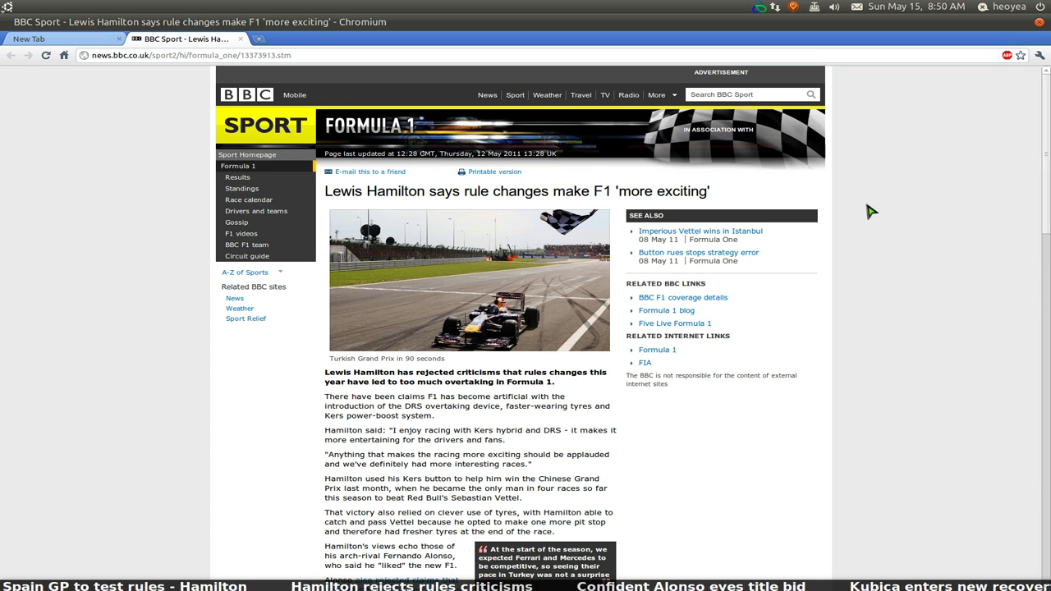
# - Load the blog in a new tab and open its RSS feed preview
pyautogui.click(258, 39)
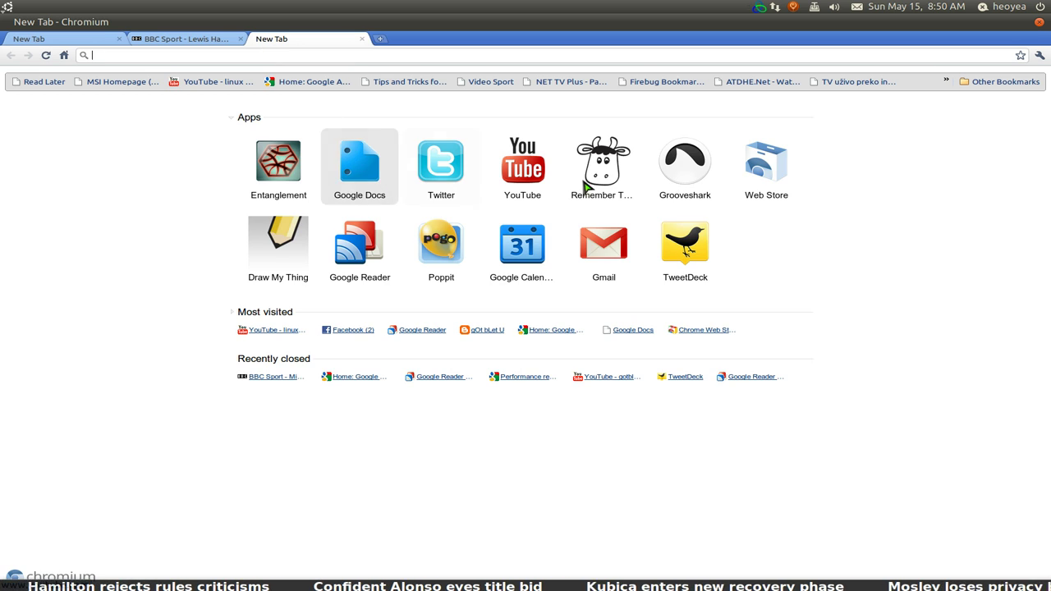
pyautogui.write('gotbletu.blogspot.com')
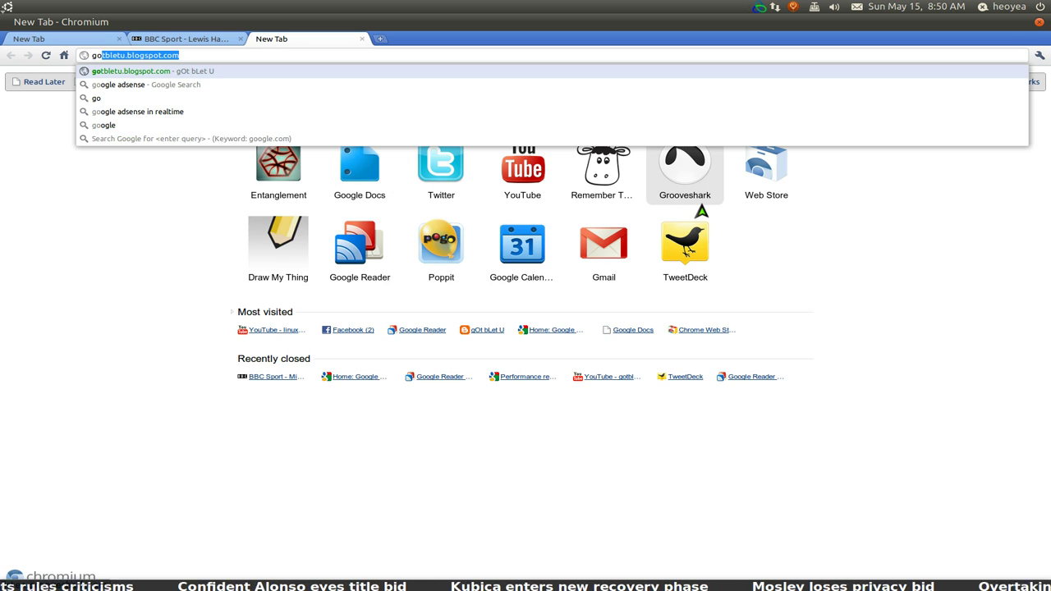
pyautogui.press('Return')
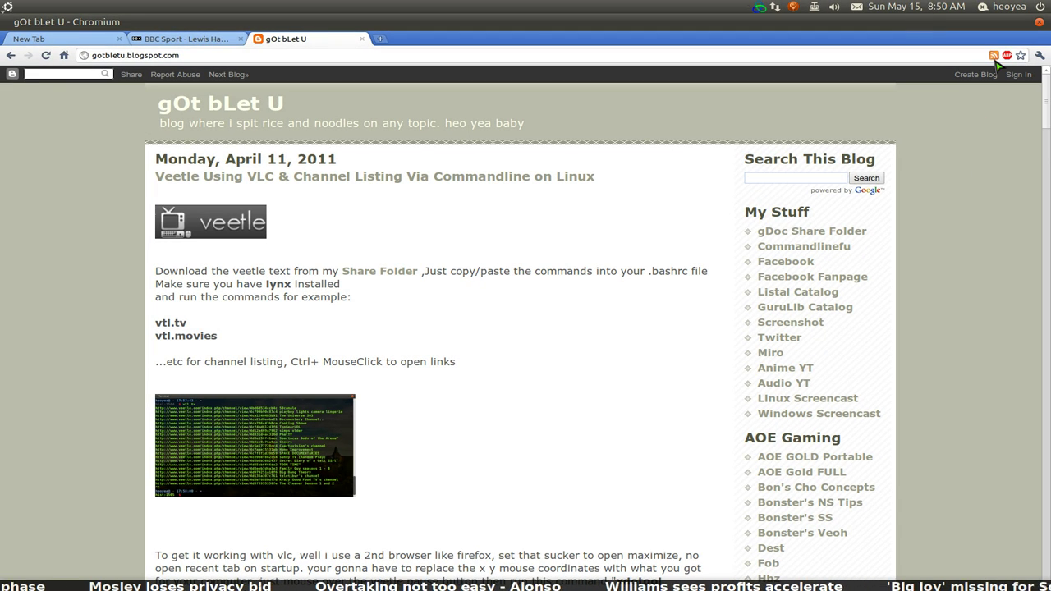
pyautogui.click(995, 58)
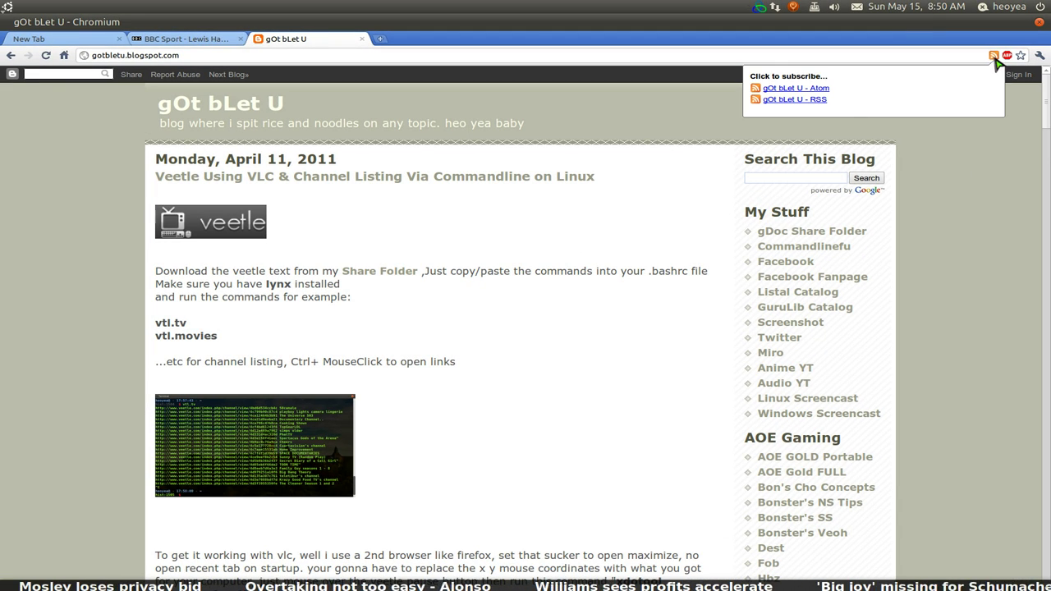
pyautogui.click(813, 100)
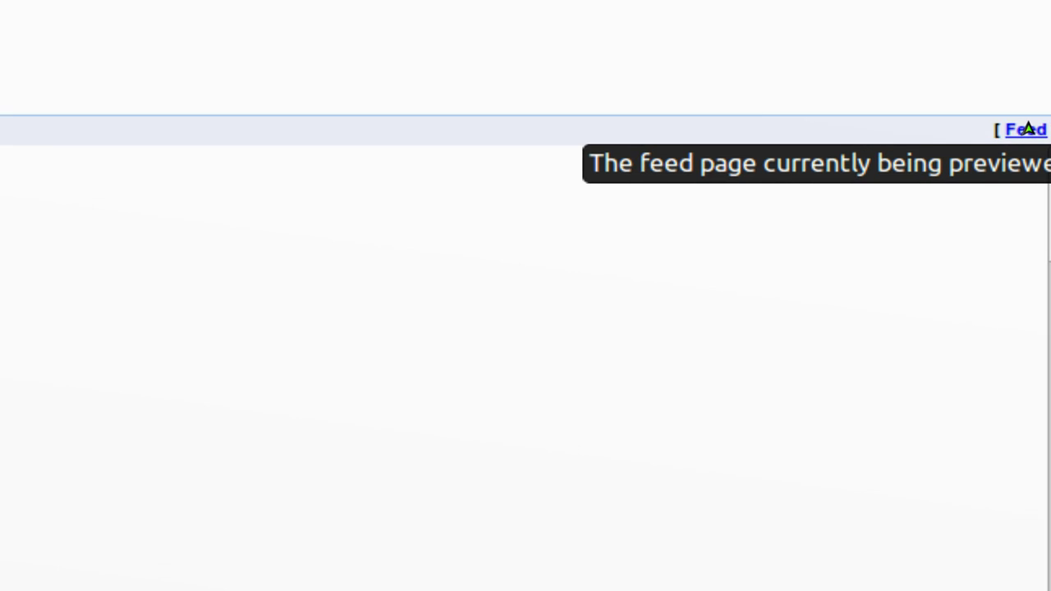
# - Copy the Feed link address, then close the preview, blog and Hamilton tabs
pyautogui.rightClick(1031, 128)
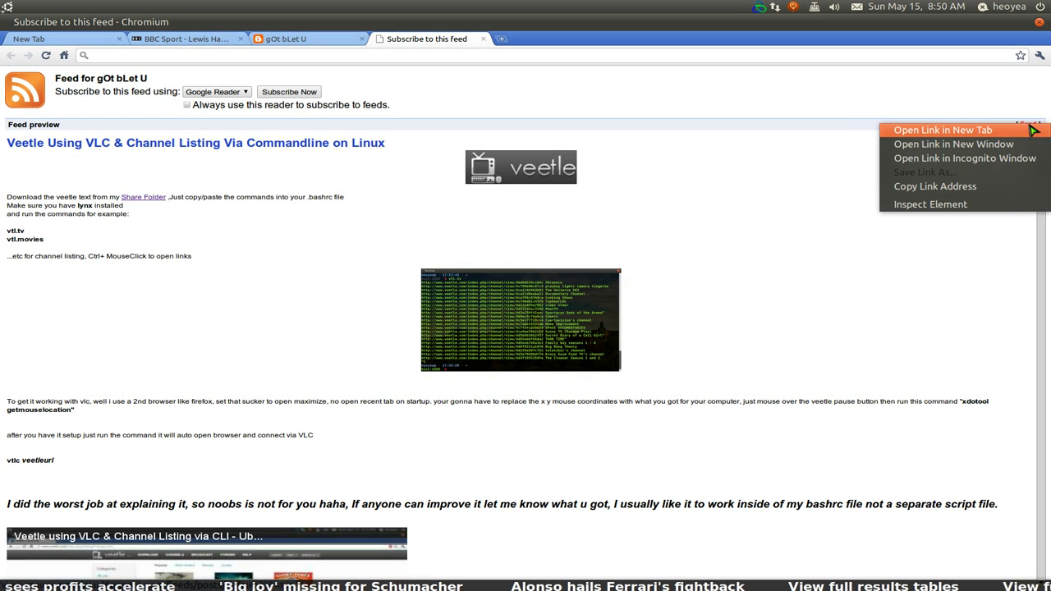
pyautogui.click(958, 192)
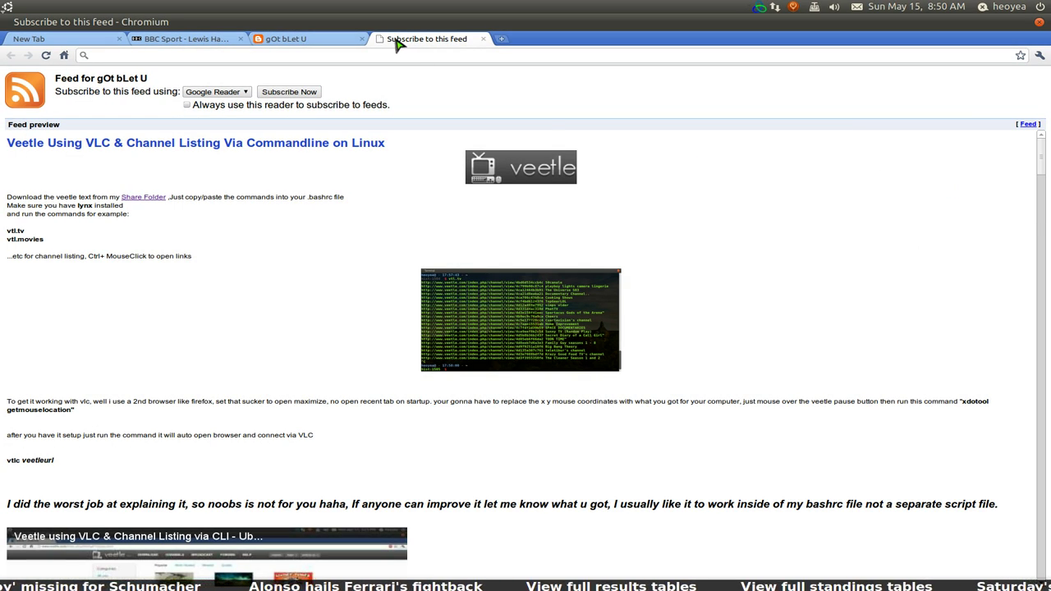
pyautogui.middleClick(397, 45)
pyautogui.middleClick(317, 46)
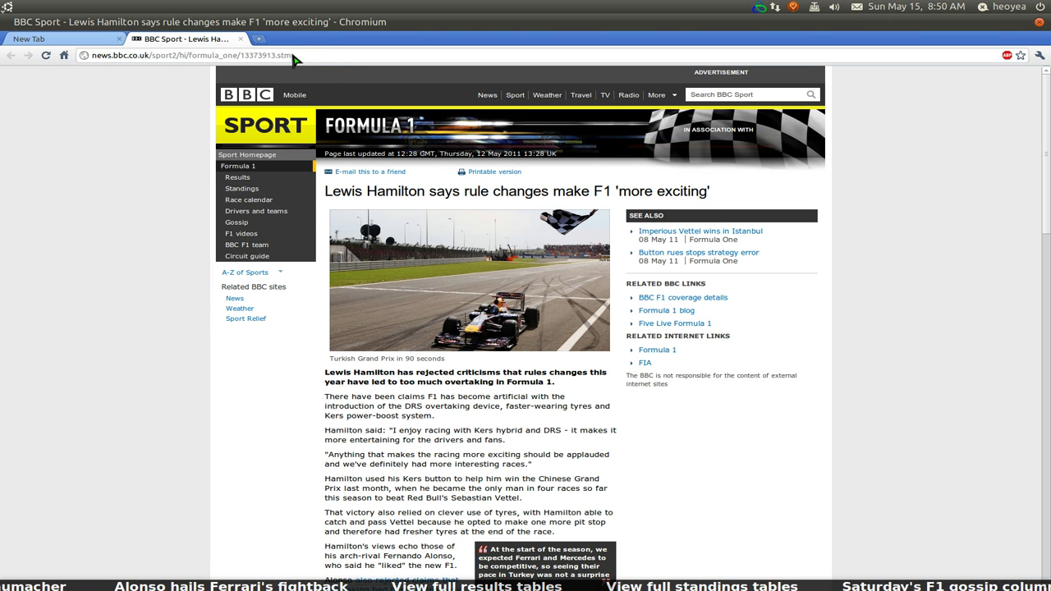
pyautogui.middleClick(190, 42)
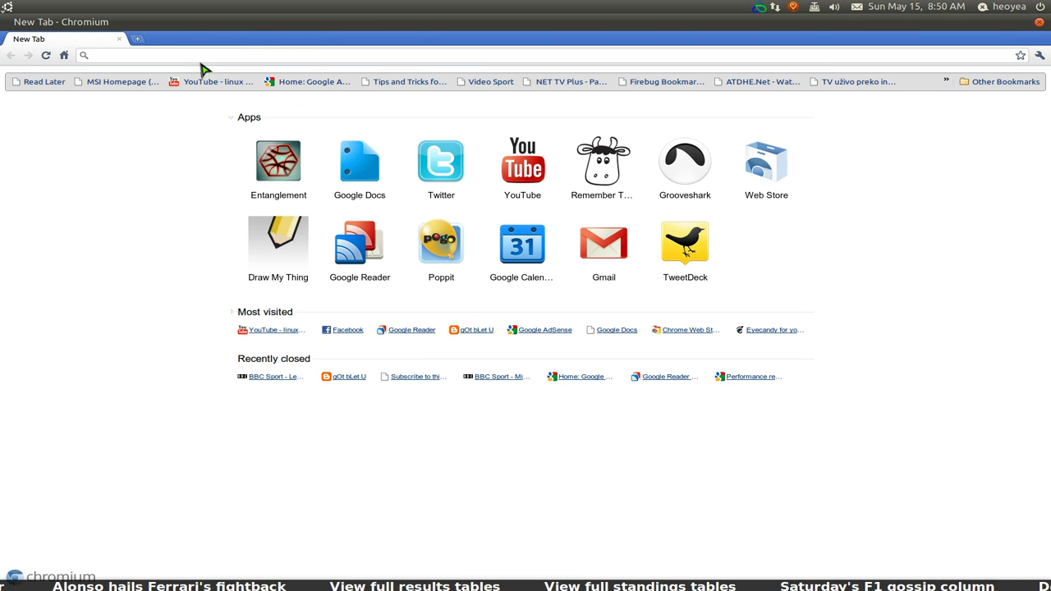
# - Enter the copied blog feed URL as TickR's new feed, minus the 'view-source:' prefix
pyautogui.rightClick(626, 587)
pyautogui.moveTo(678, 539)
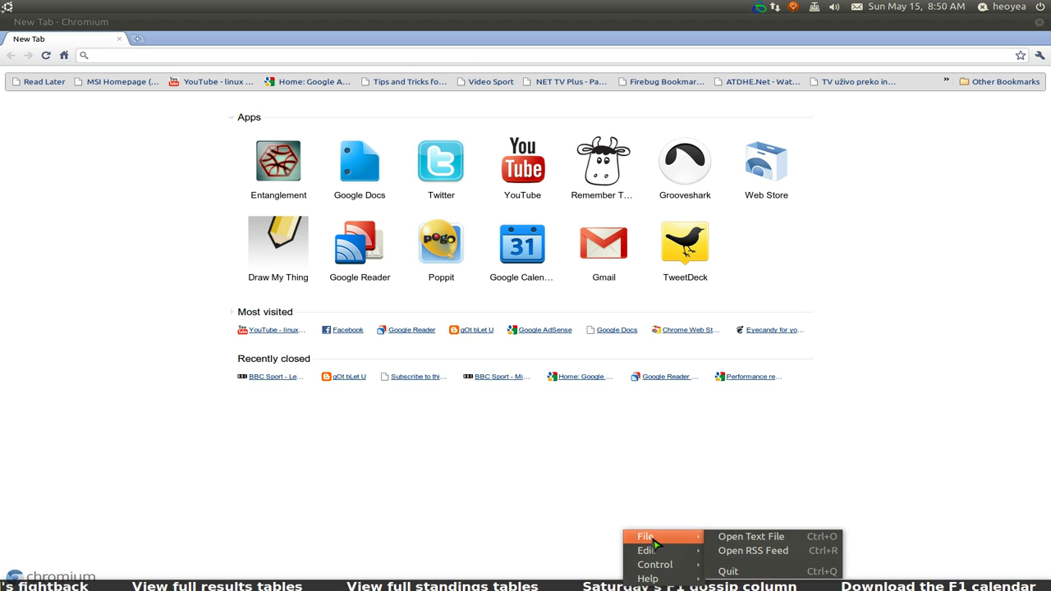
pyautogui.click(739, 557)
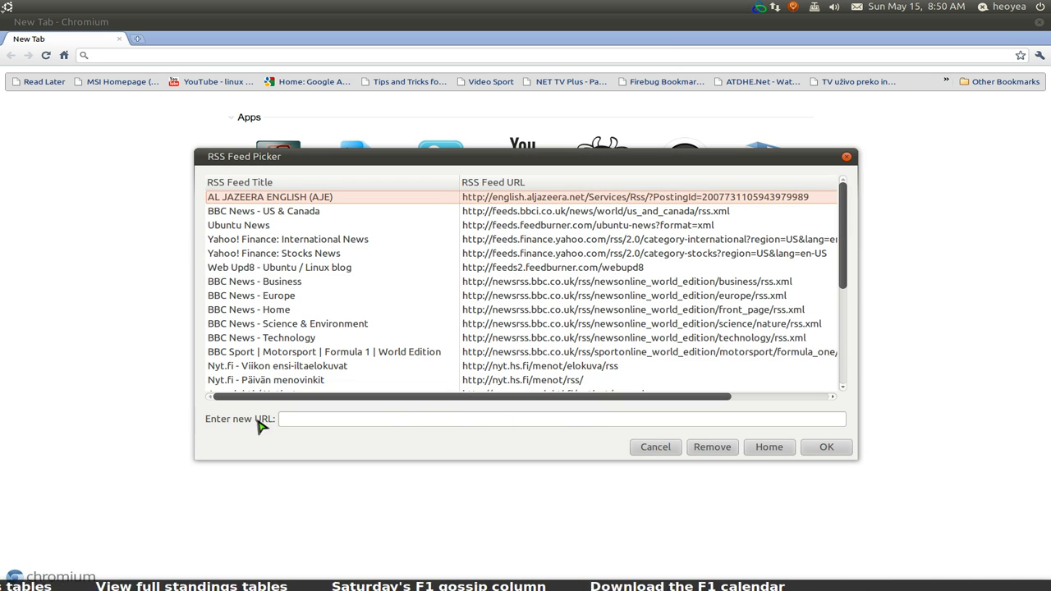
pyautogui.click(305, 420)
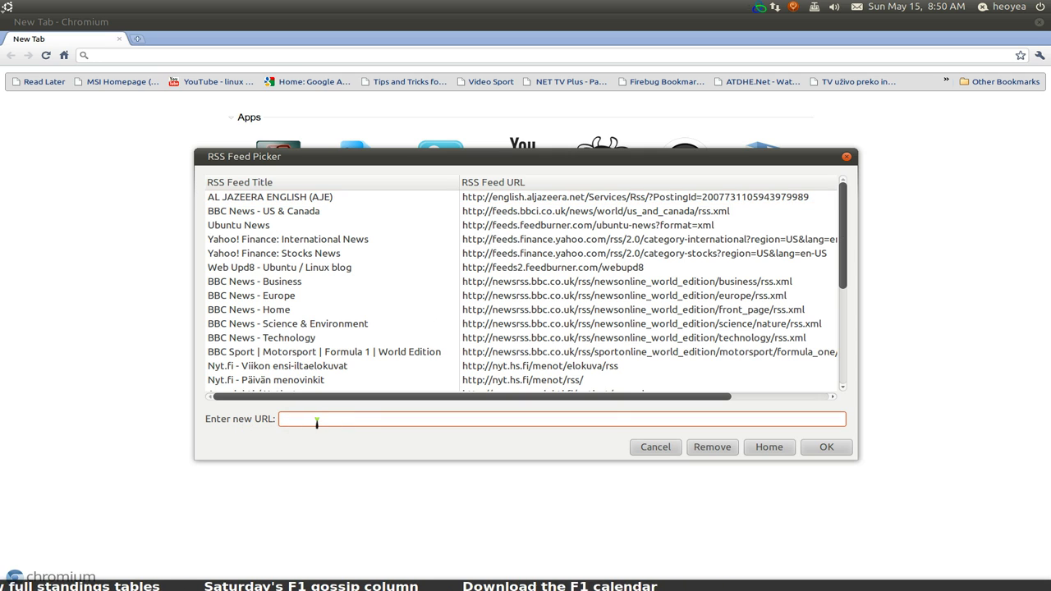
pyautogui.hotkey('ctrl', 'v')
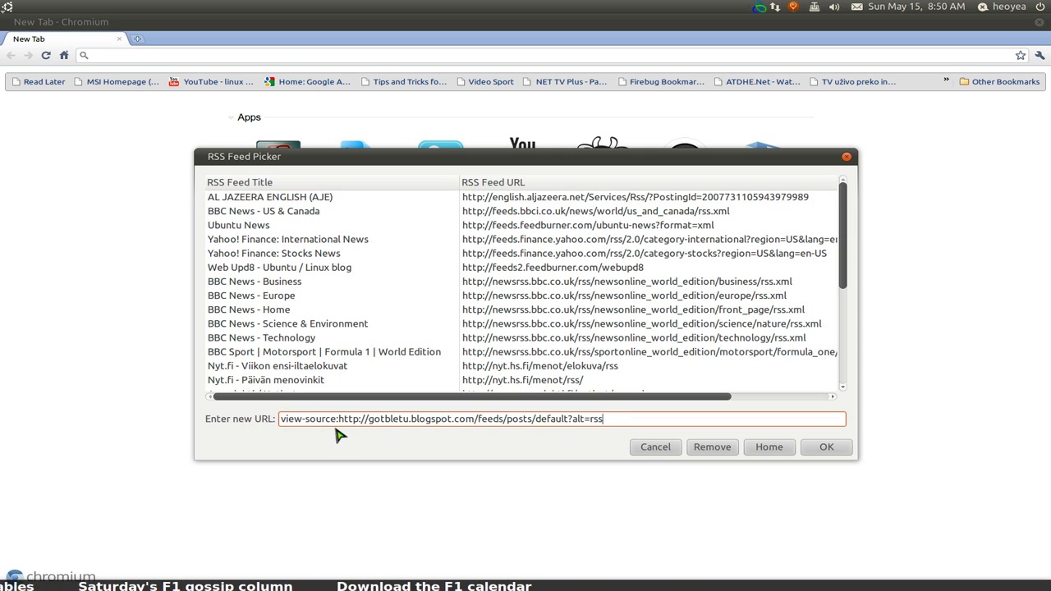
pyautogui.moveTo(339, 420); pyautogui.dragTo(262, 422)
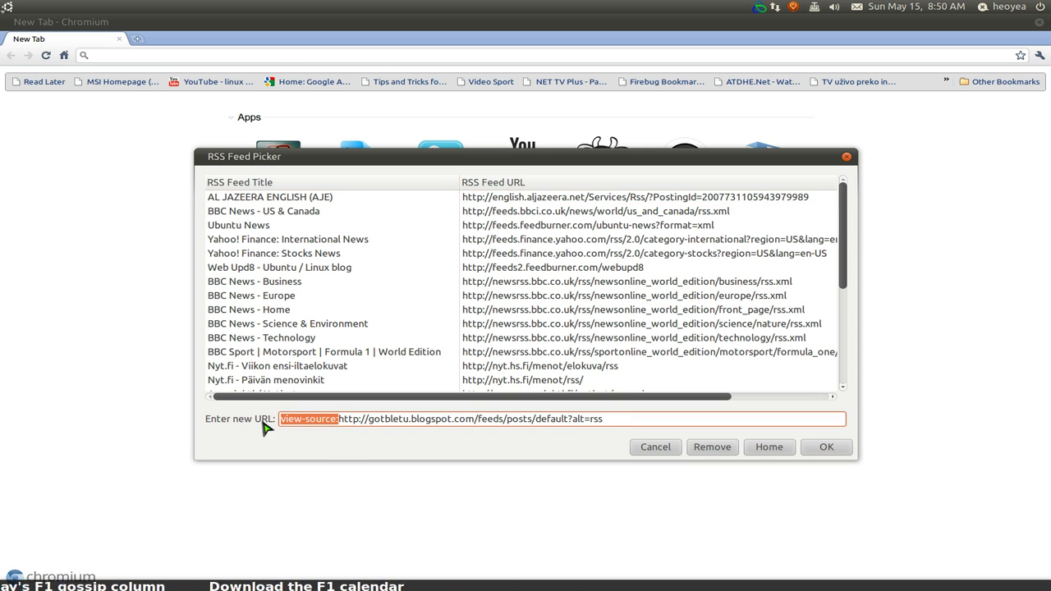
pyautogui.press('BackSpace')
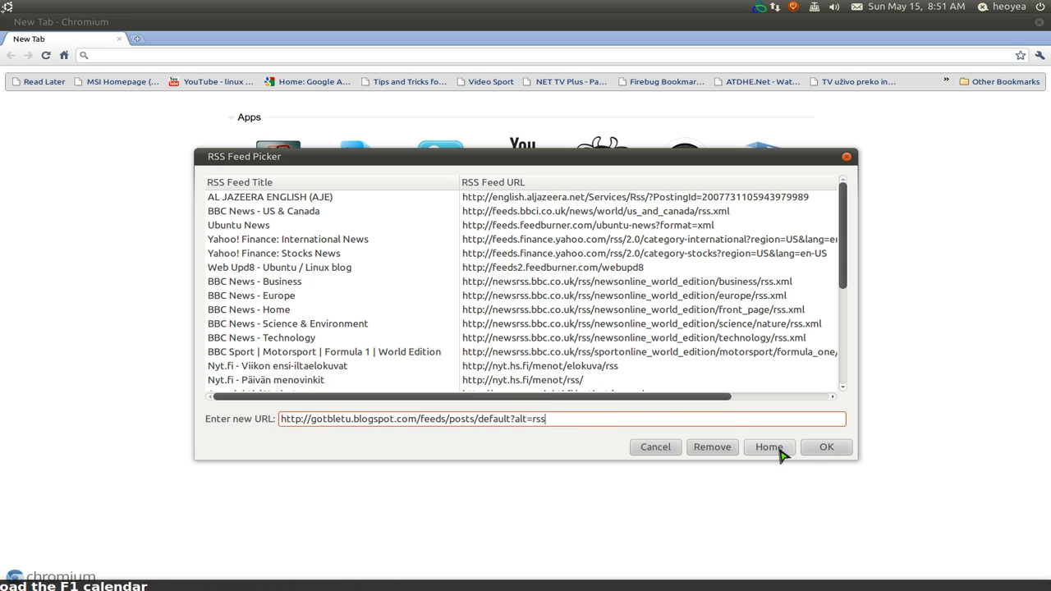
pyautogui.click(825, 454)
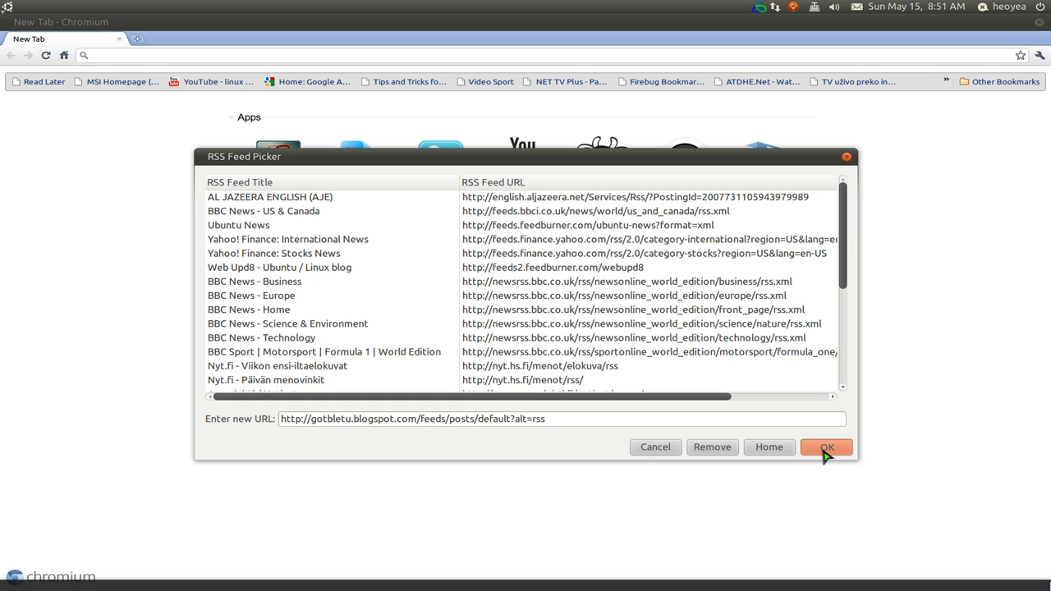
pyautogui.click(824, 455)
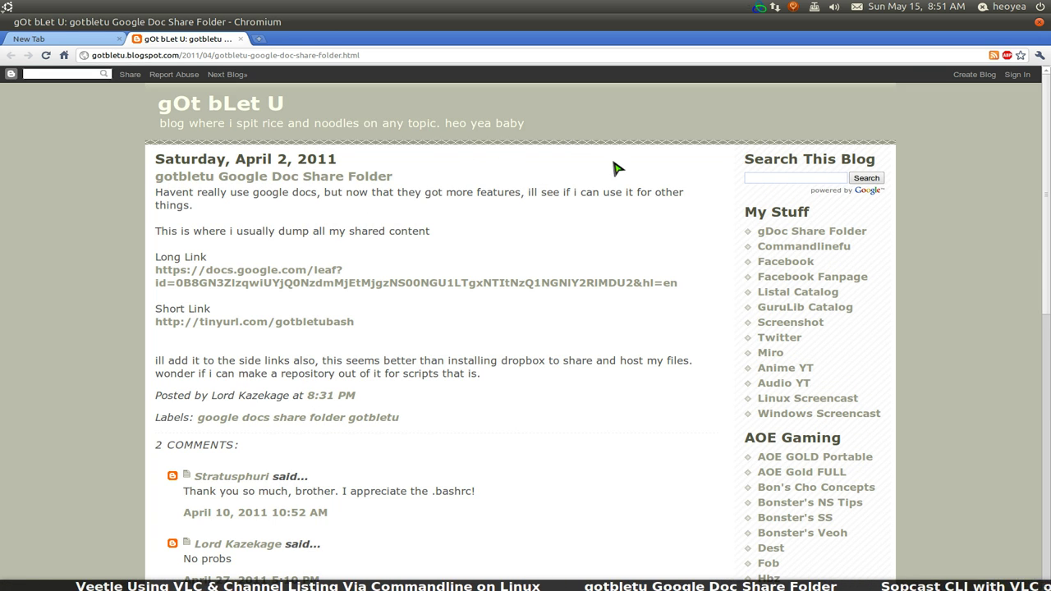
# - Close the gotbletu Google Doc Share Folder and Sopcast CLI blog tabs, then close Chromium
pyautogui.hotkey('ctrl', 'w')
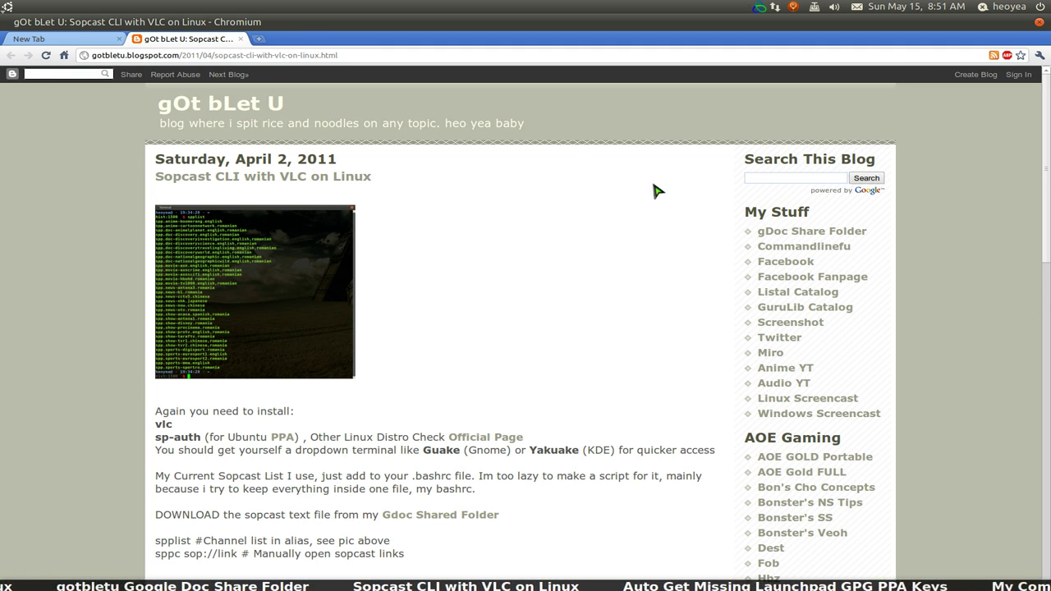
pyautogui.hotkey('ctrl', 'w')
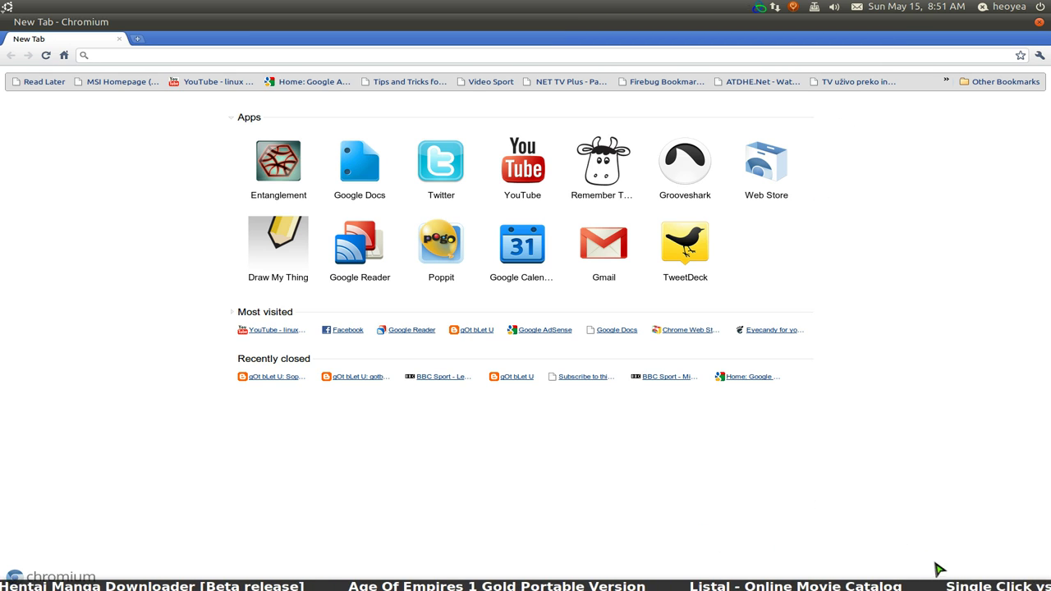
pyautogui.hotkey('ctrl', 'w')
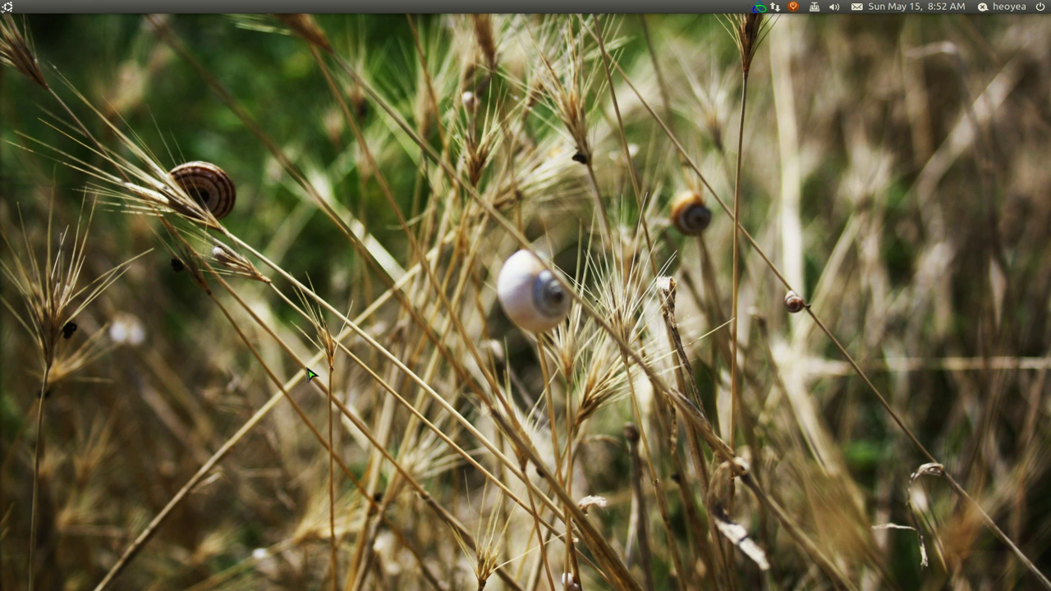
# - Reopen and close a Chromium window, then launch CompizConfig Settings Manager (ccsm) from Kupfer
pyautogui.press('super+3')
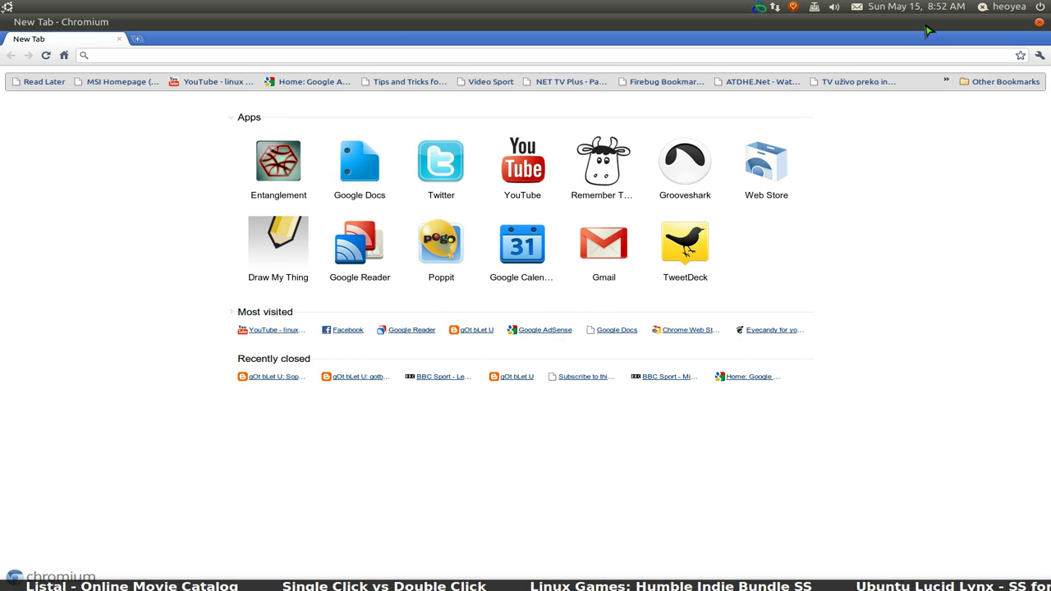
pyautogui.hotkey('ctrl', 'w')
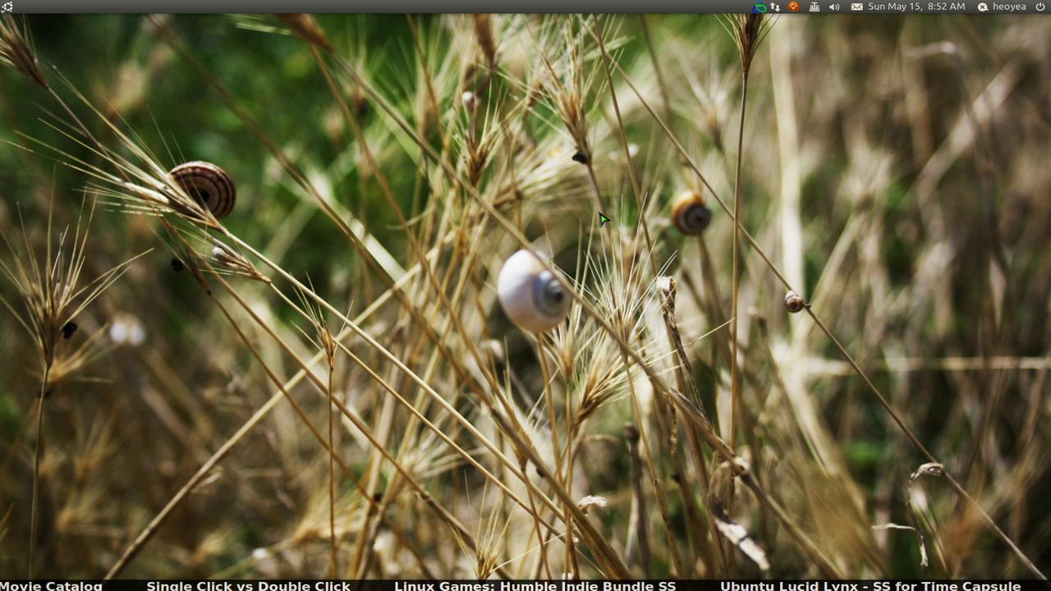
pyautogui.hotkey('ctrl', 'space')
pyautogui.write('ccsm')
pyautogui.press('Return')
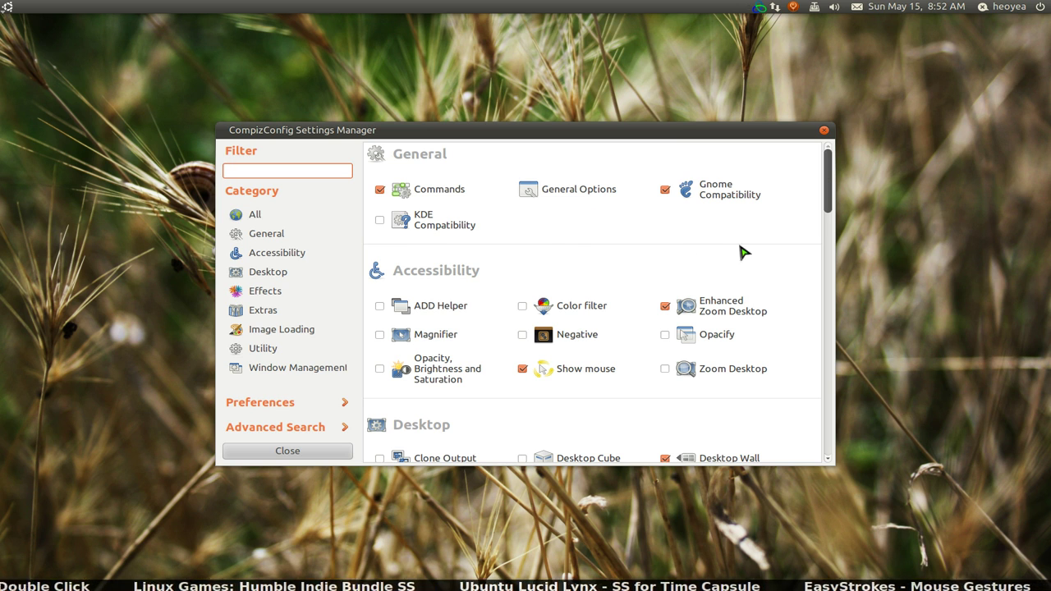
# - Filter plugins by 'wm', open Extra WM Actions, and minimize the settings window
pyautogui.write('wm')
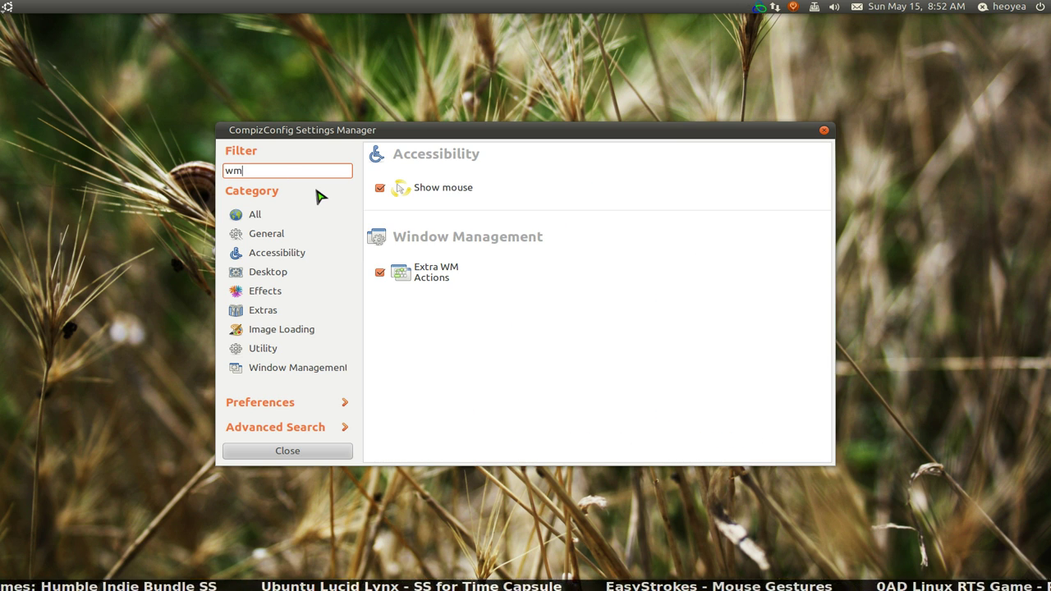
pyautogui.click(438, 275)
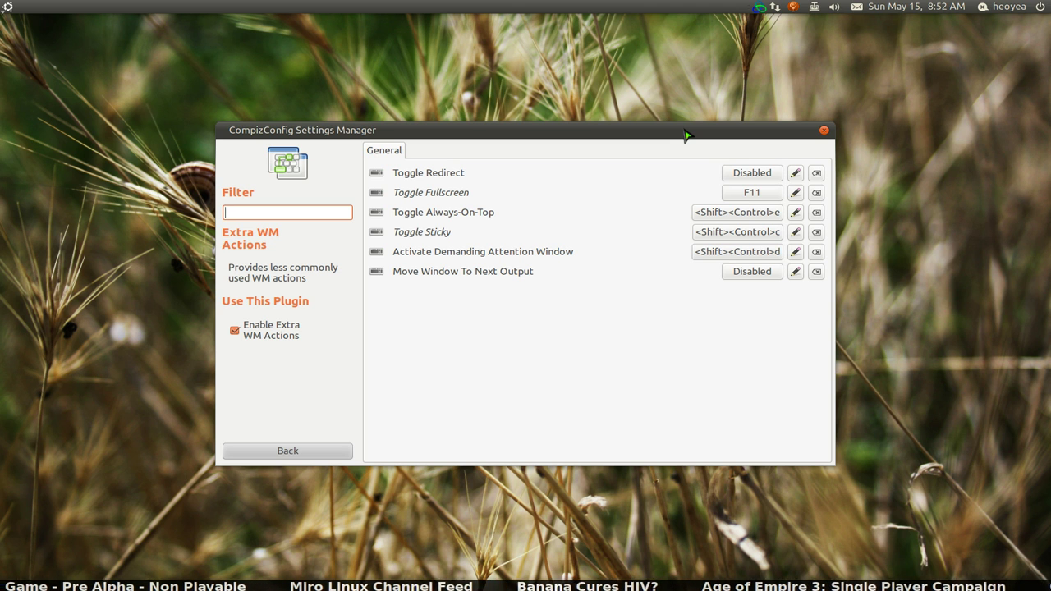
pyautogui.press('super+d')
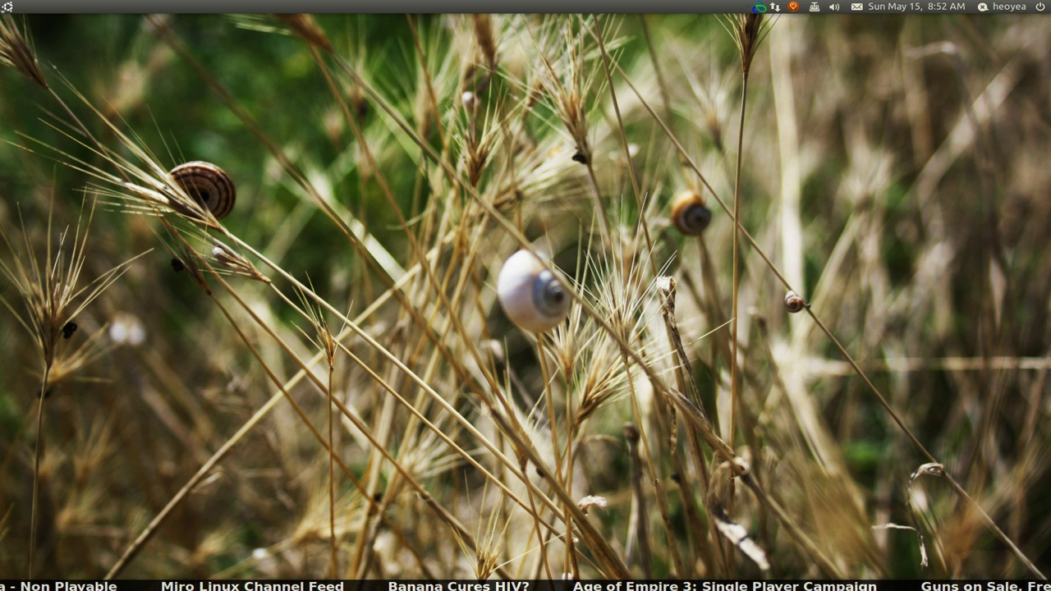
# - Open the Age of Empire 3 ticker headline's post in Chromium, then close it
pyautogui.click(538, 584)
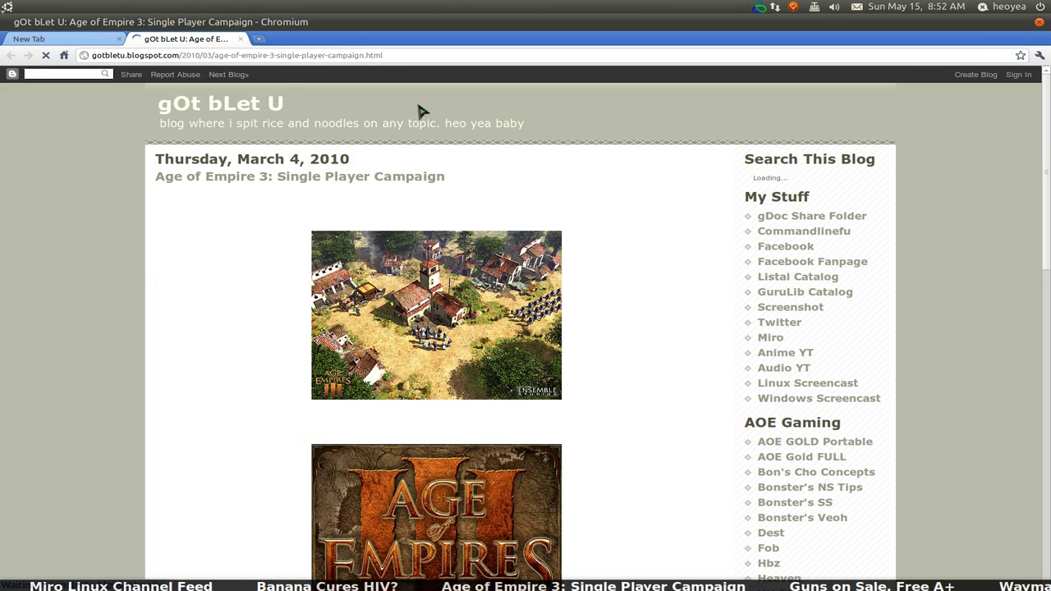
pyautogui.click(240, 39)
pyautogui.hotkey('ctrl', 'w')
# - Cycle through all four workspaces and toggle the Expo overview, then bring up Kupfer
pyautogui.moveTo(4, 328)
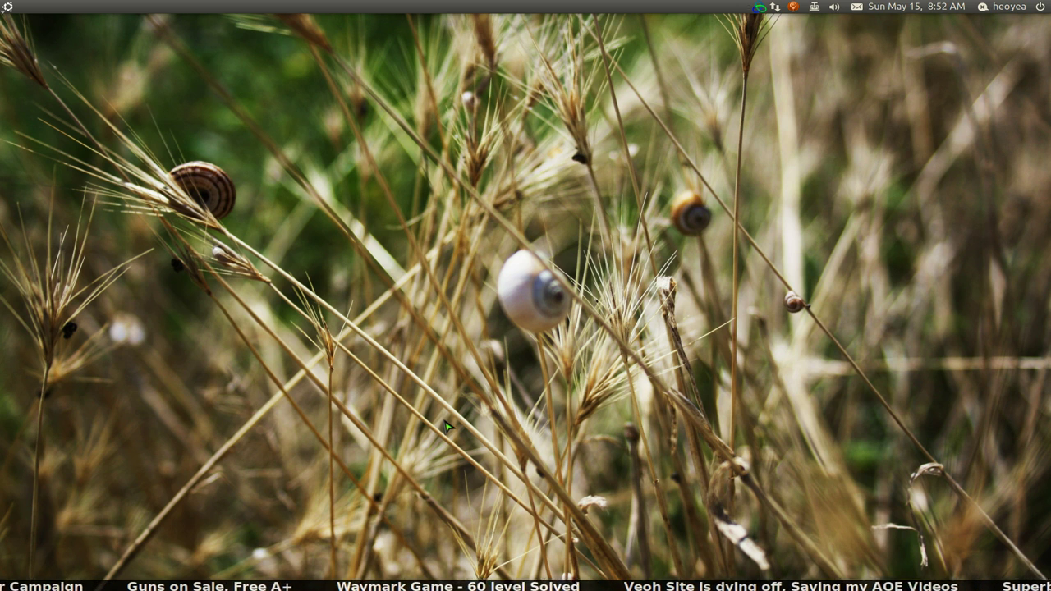
pyautogui.hotkey('ctrl', 'alt', 'Right')
pyautogui.hotkey('ctrl', 'alt', 'Down')
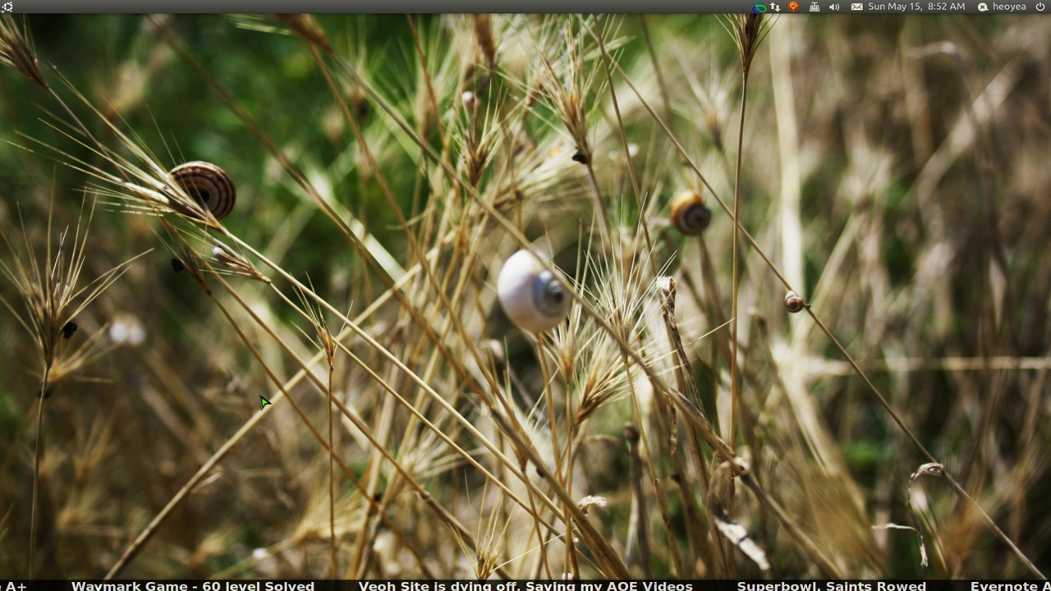
pyautogui.hotkey('ctrl', 'alt', 'Left')
pyautogui.hotkey('ctrl', 'alt', 'Up')
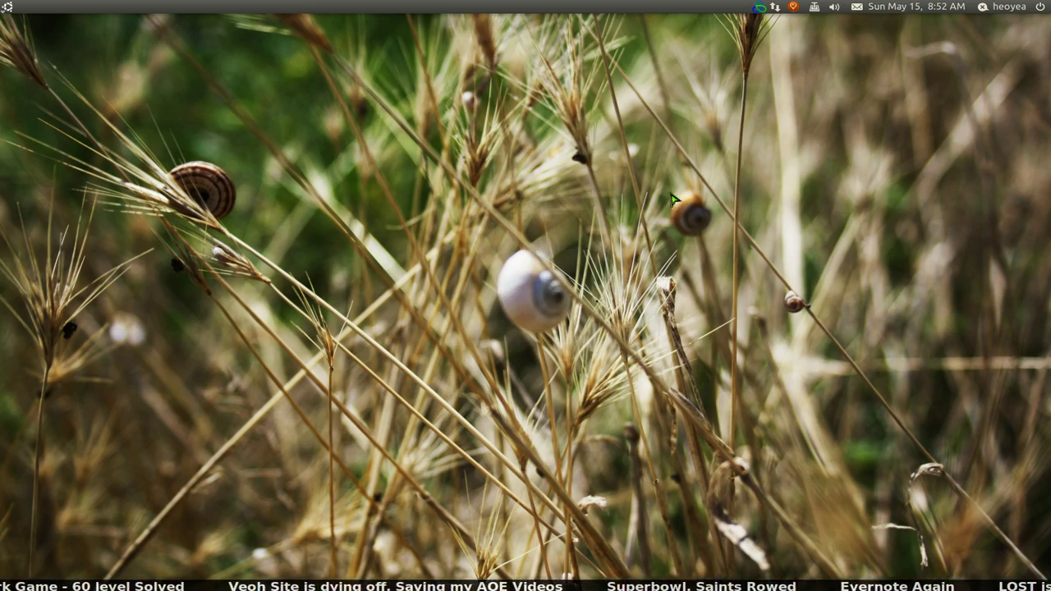
pyautogui.press('super+e')
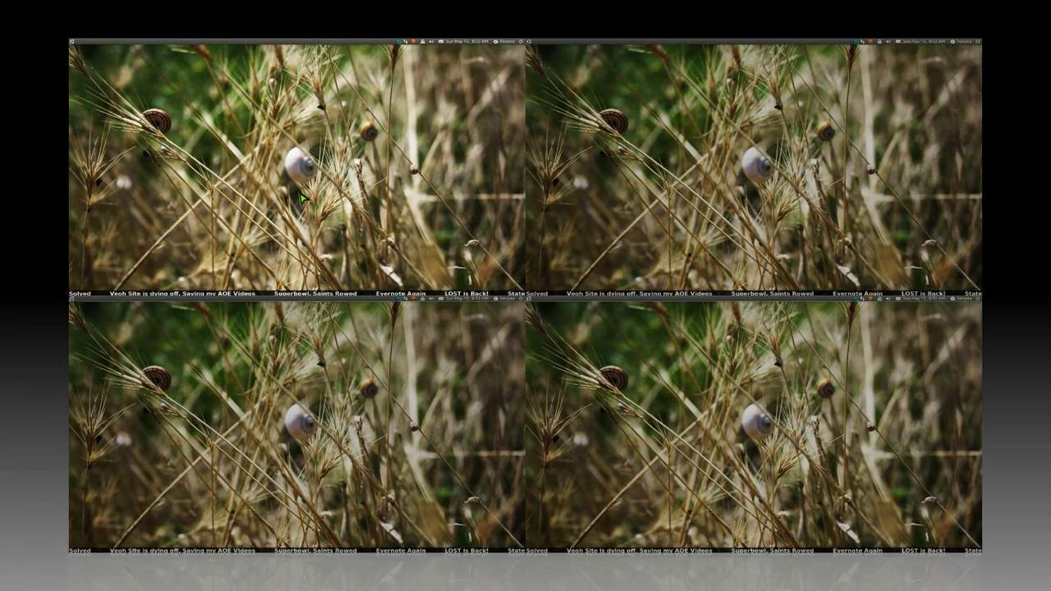
pyautogui.press('super+e')
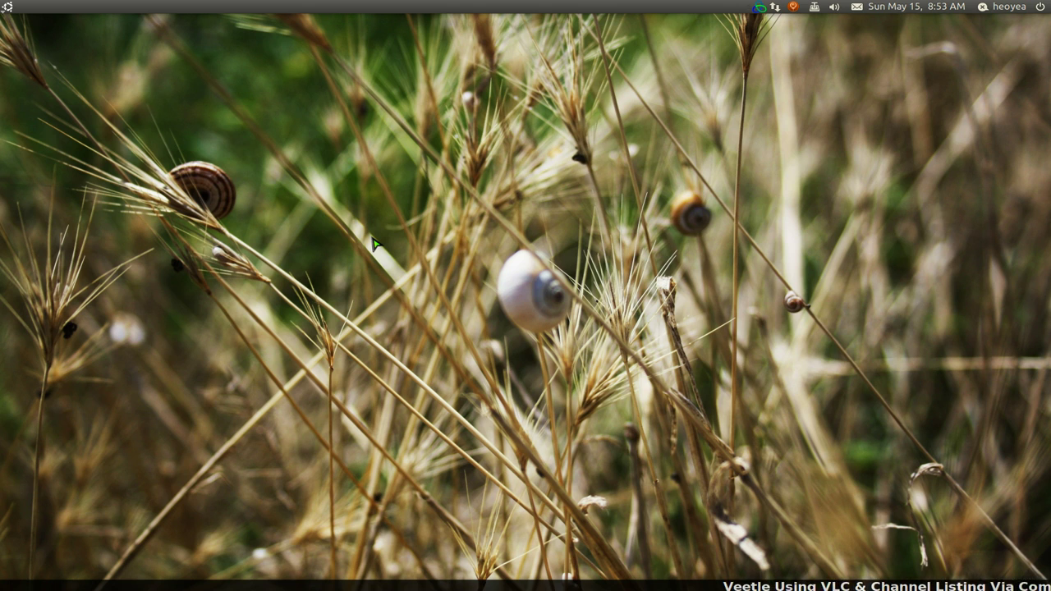
pyautogui.hotkey('ctrl', 'space')
# - Launch Terminal from Kupfer and run 'aptitude search news'
pyautogui.write('te')
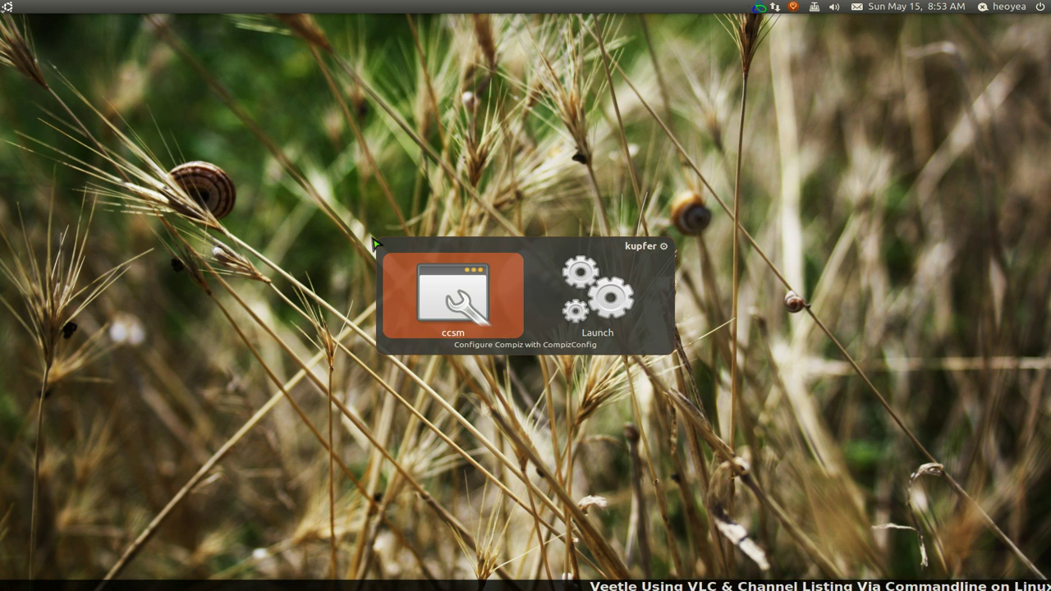
pyautogui.press('Return')
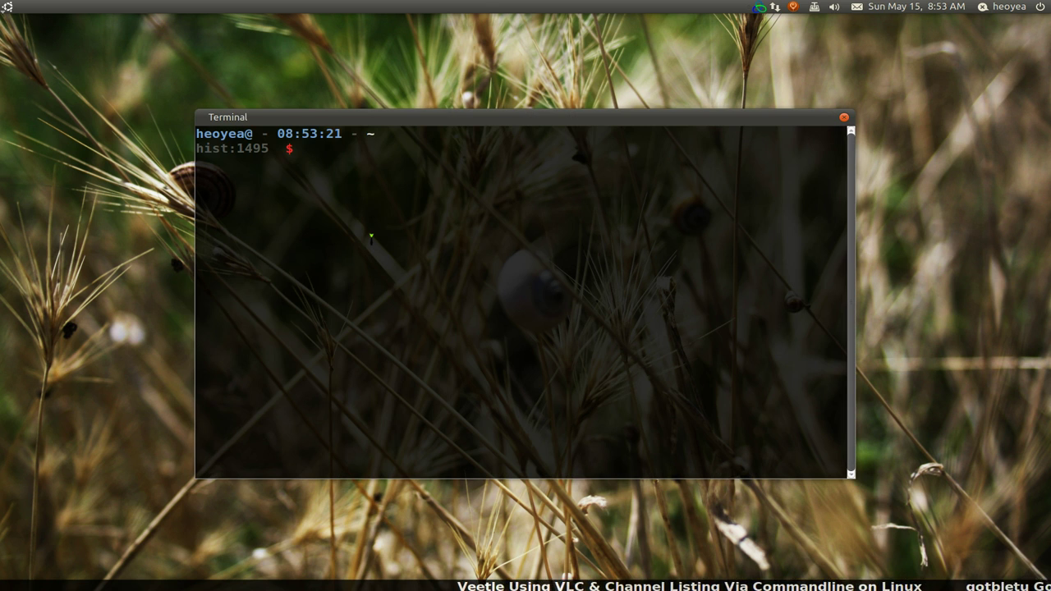
pyautogui.write('aptitude search news')
pyautogui.press('Return')
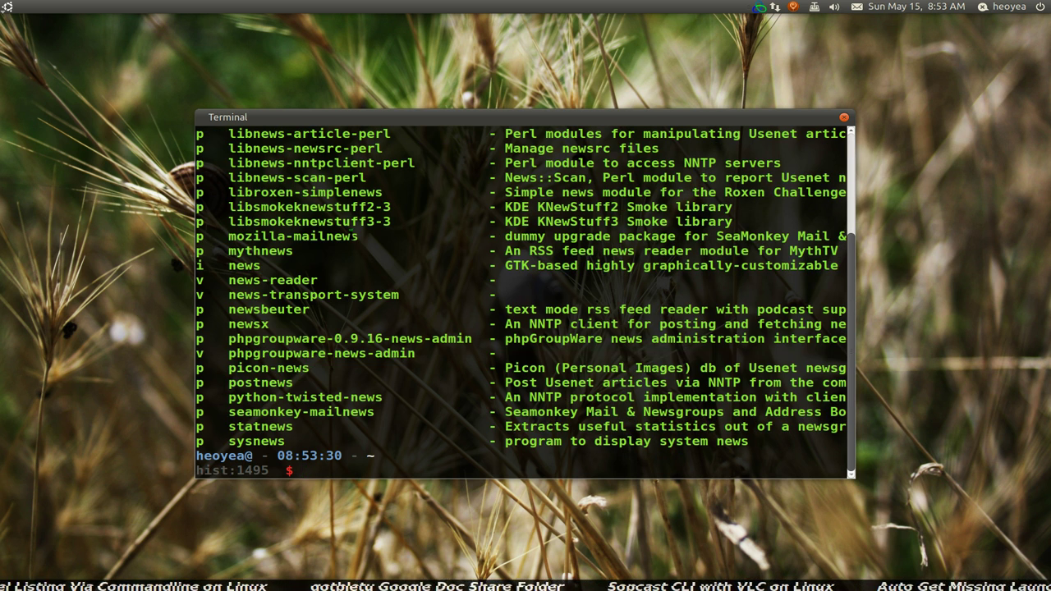
# - Highlight the installed news package line, then close the terminal
pyautogui.moveTo(198, 265); pyautogui.dragTo(839, 265)
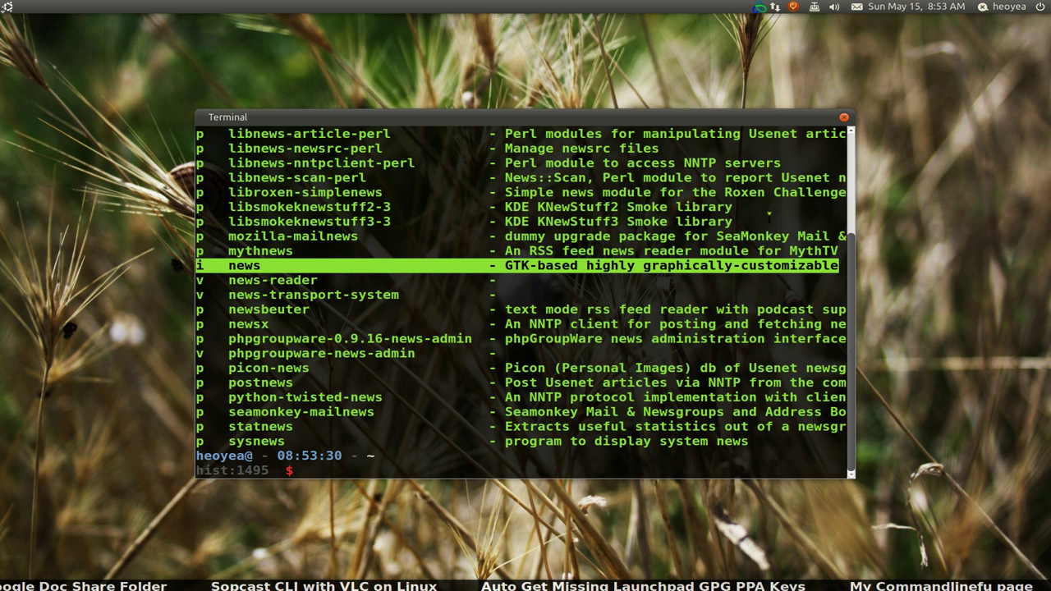
pyautogui.click(848, 127)
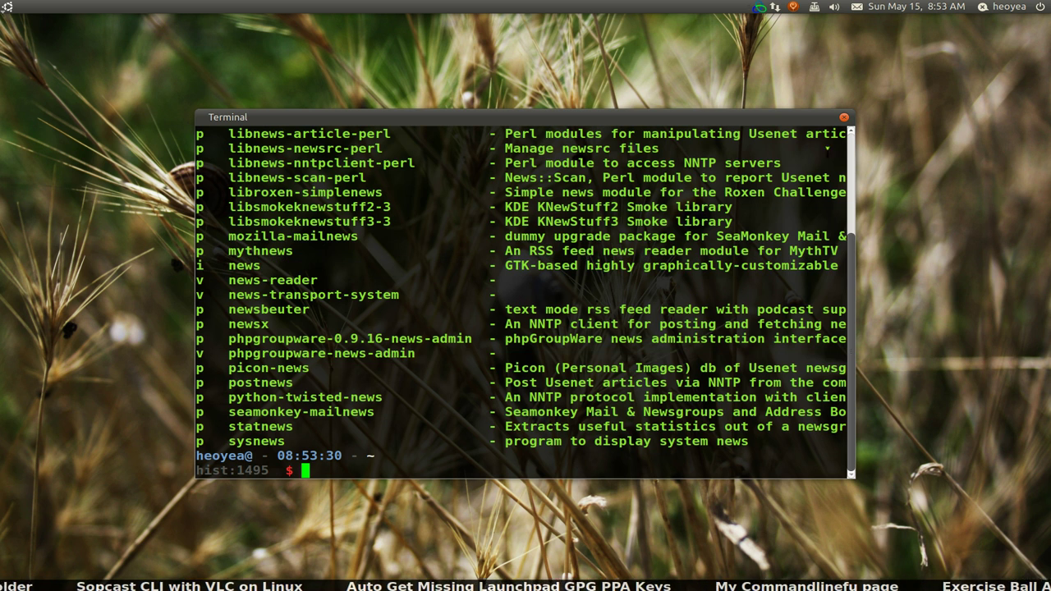
pyautogui.click(844, 117)
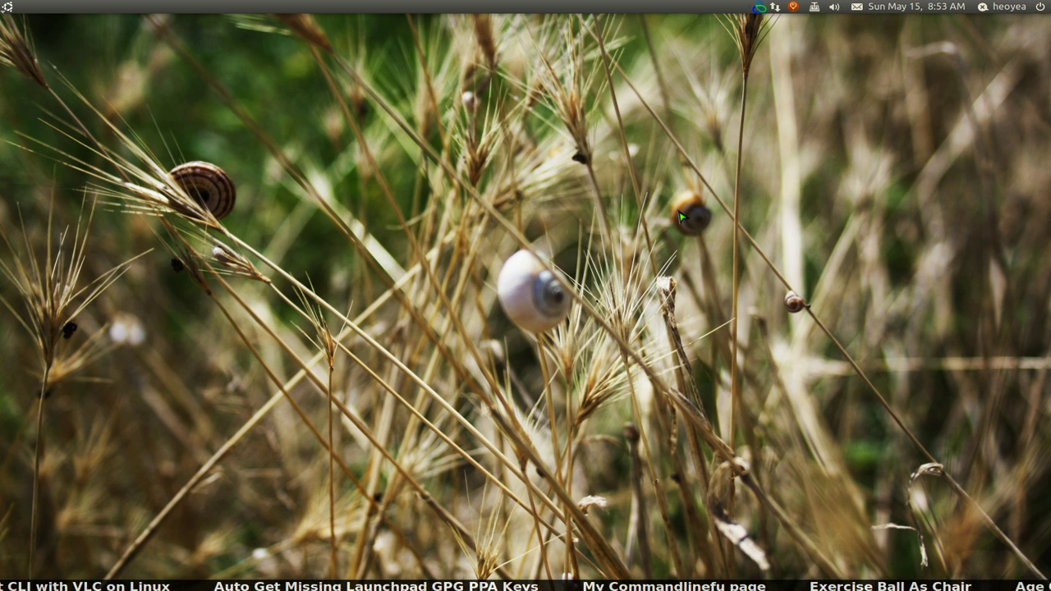